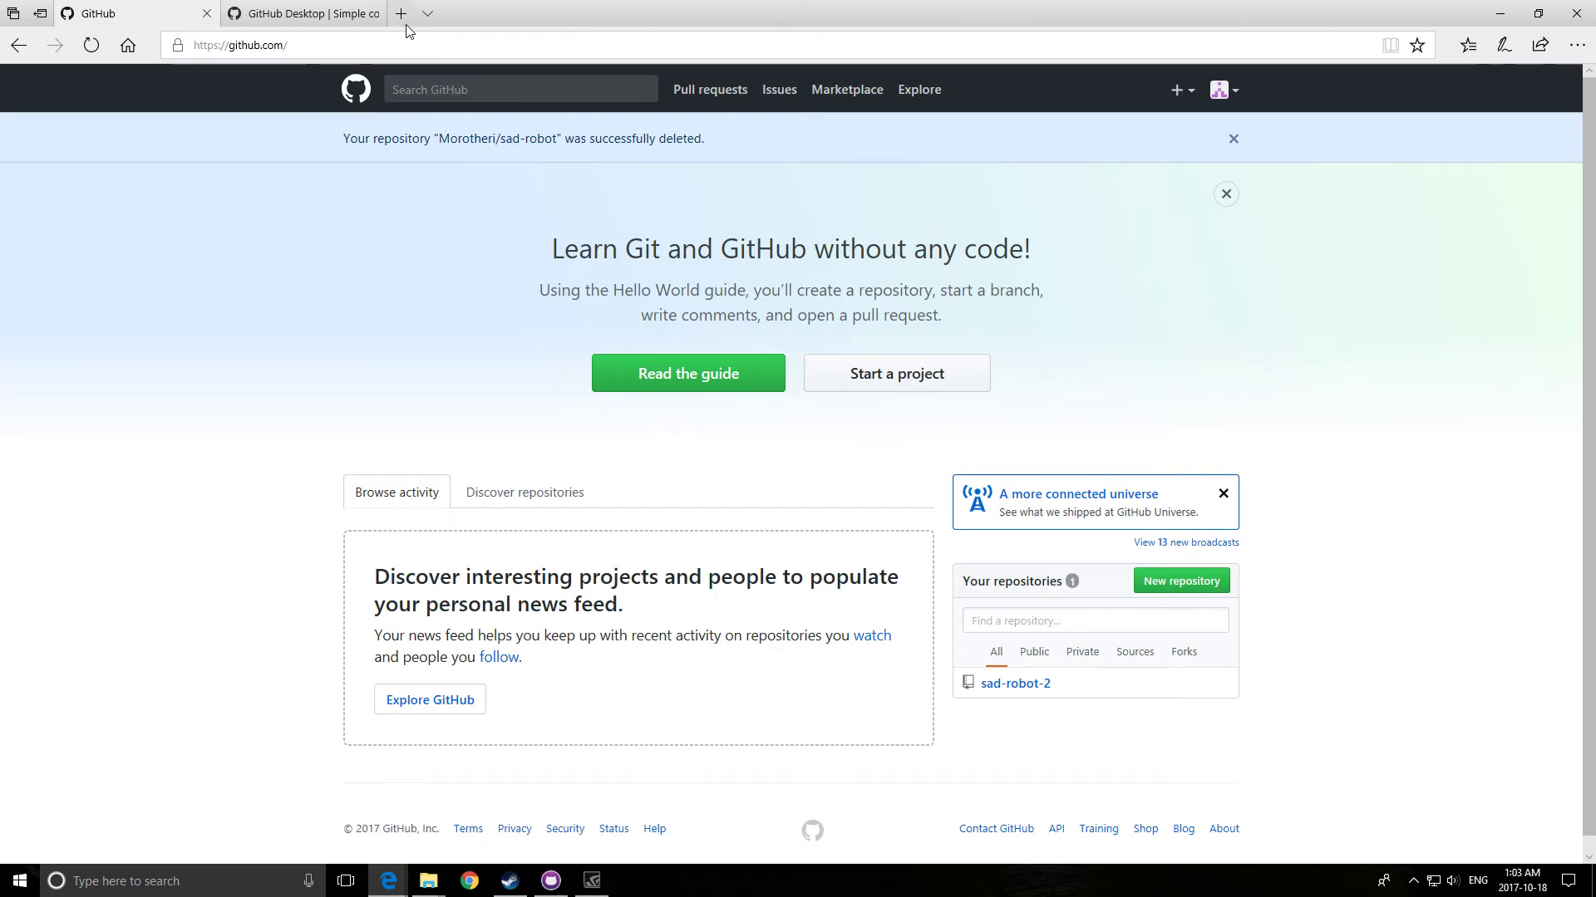
# Show the GitHub Desktop download page in Edge and centre the GitHub Desktop window over it.
pyautogui.click(295, 15)
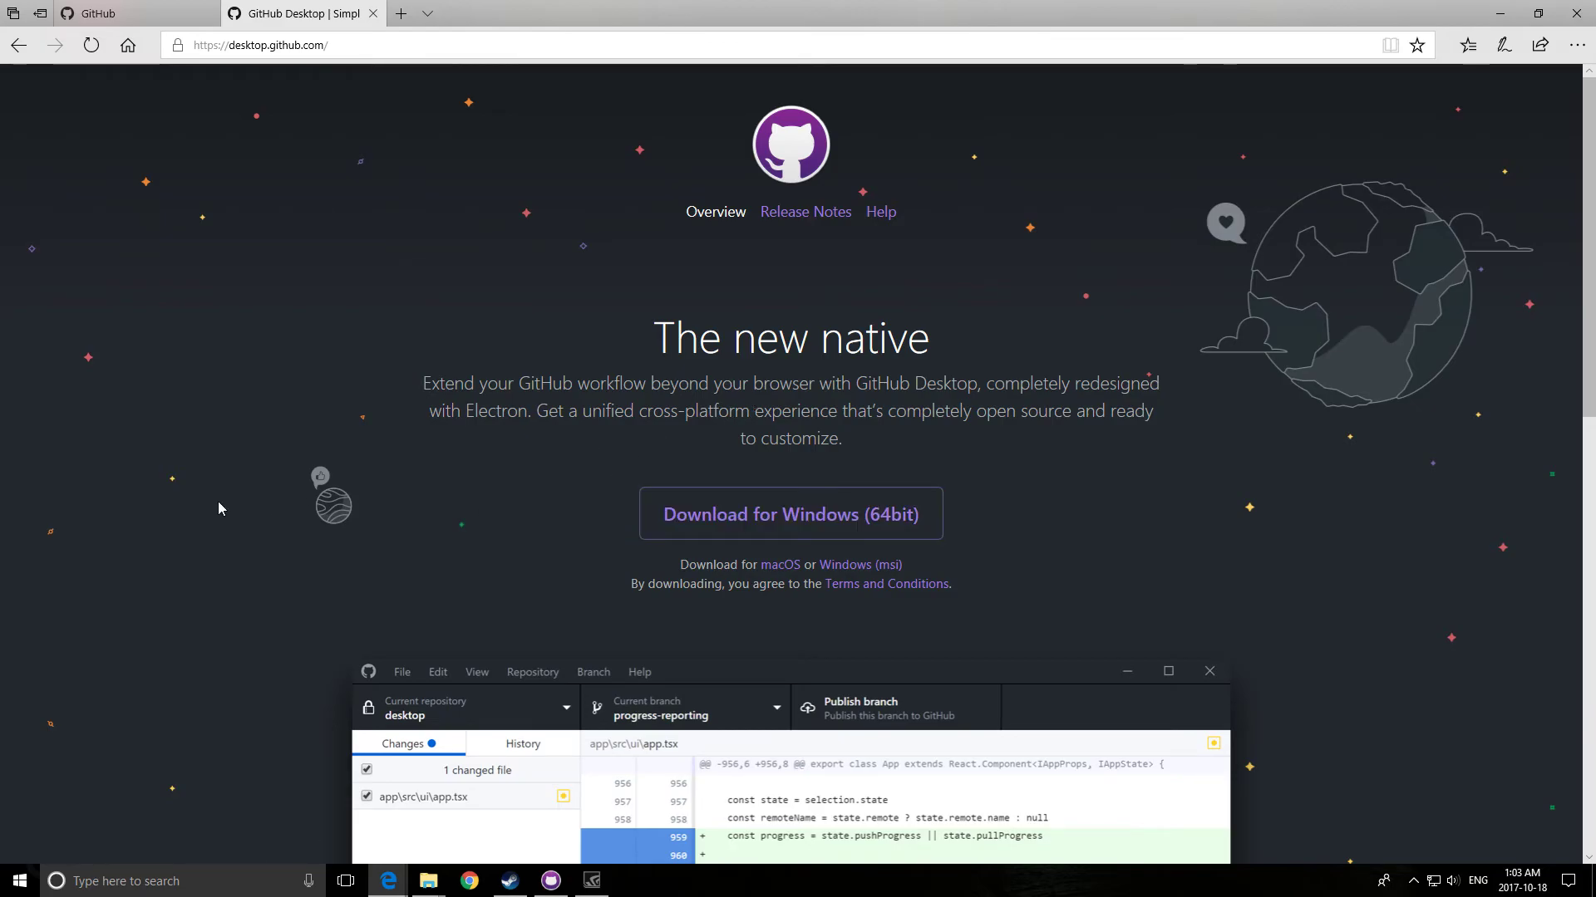
pyautogui.scroll(-5, 238, 572)
pyautogui.scroll(-4, 218, 685)
pyautogui.scroll(10, 223, 680)
pyautogui.moveTo(0, 241); pyautogui.dragTo(749, 207)
# Minimize the browser and choose File > New repository in GitHub Desktop.
pyautogui.click(1499, 15)
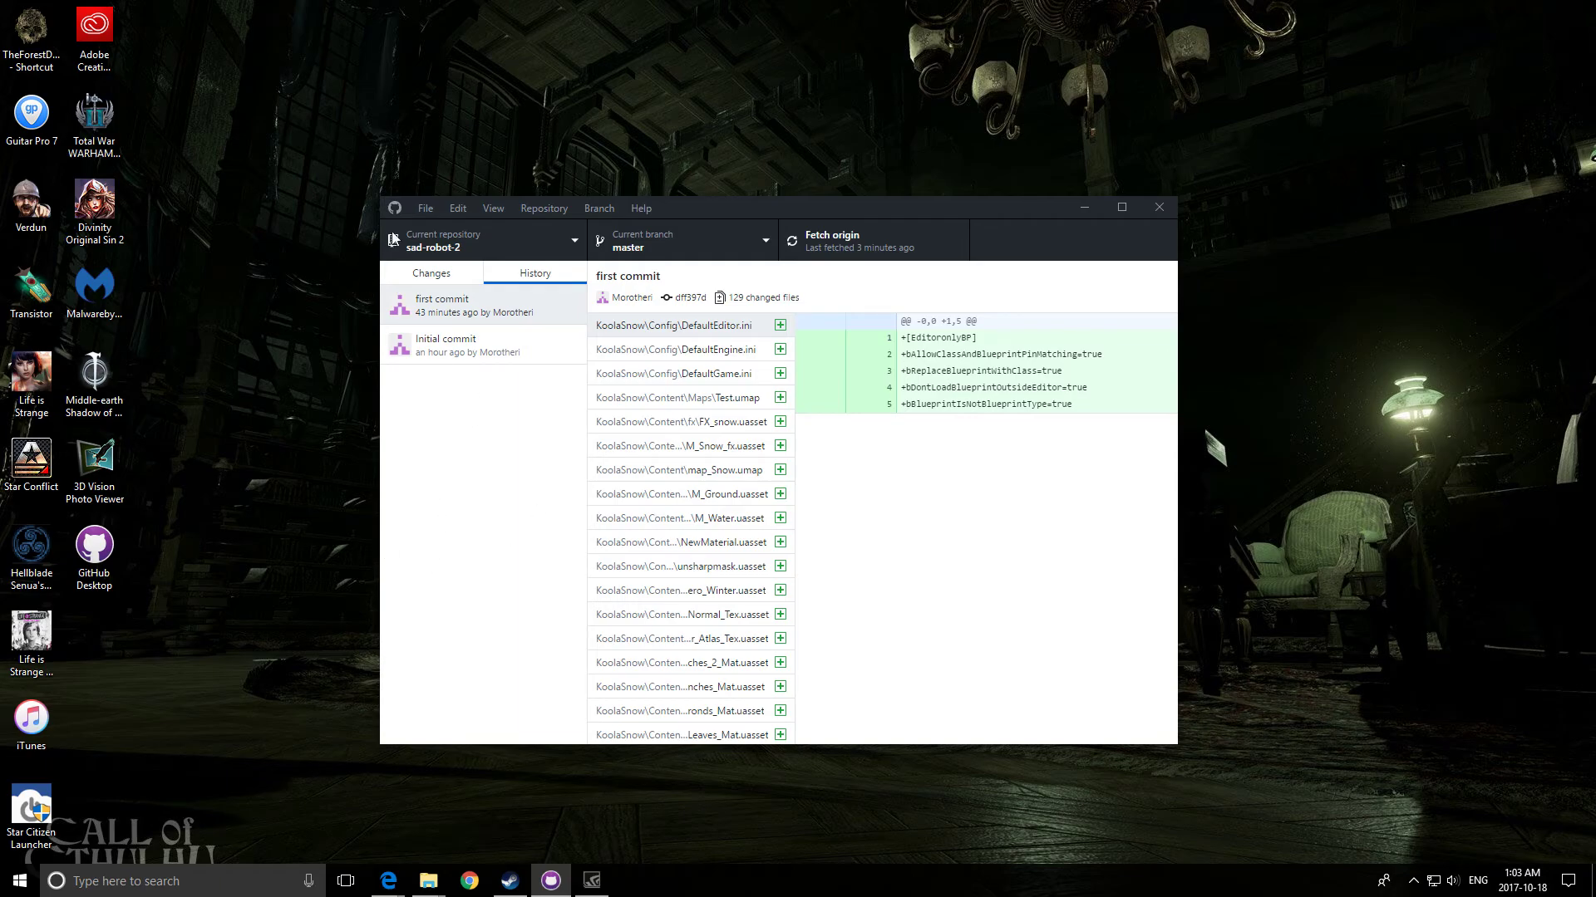
pyautogui.click(424, 209)
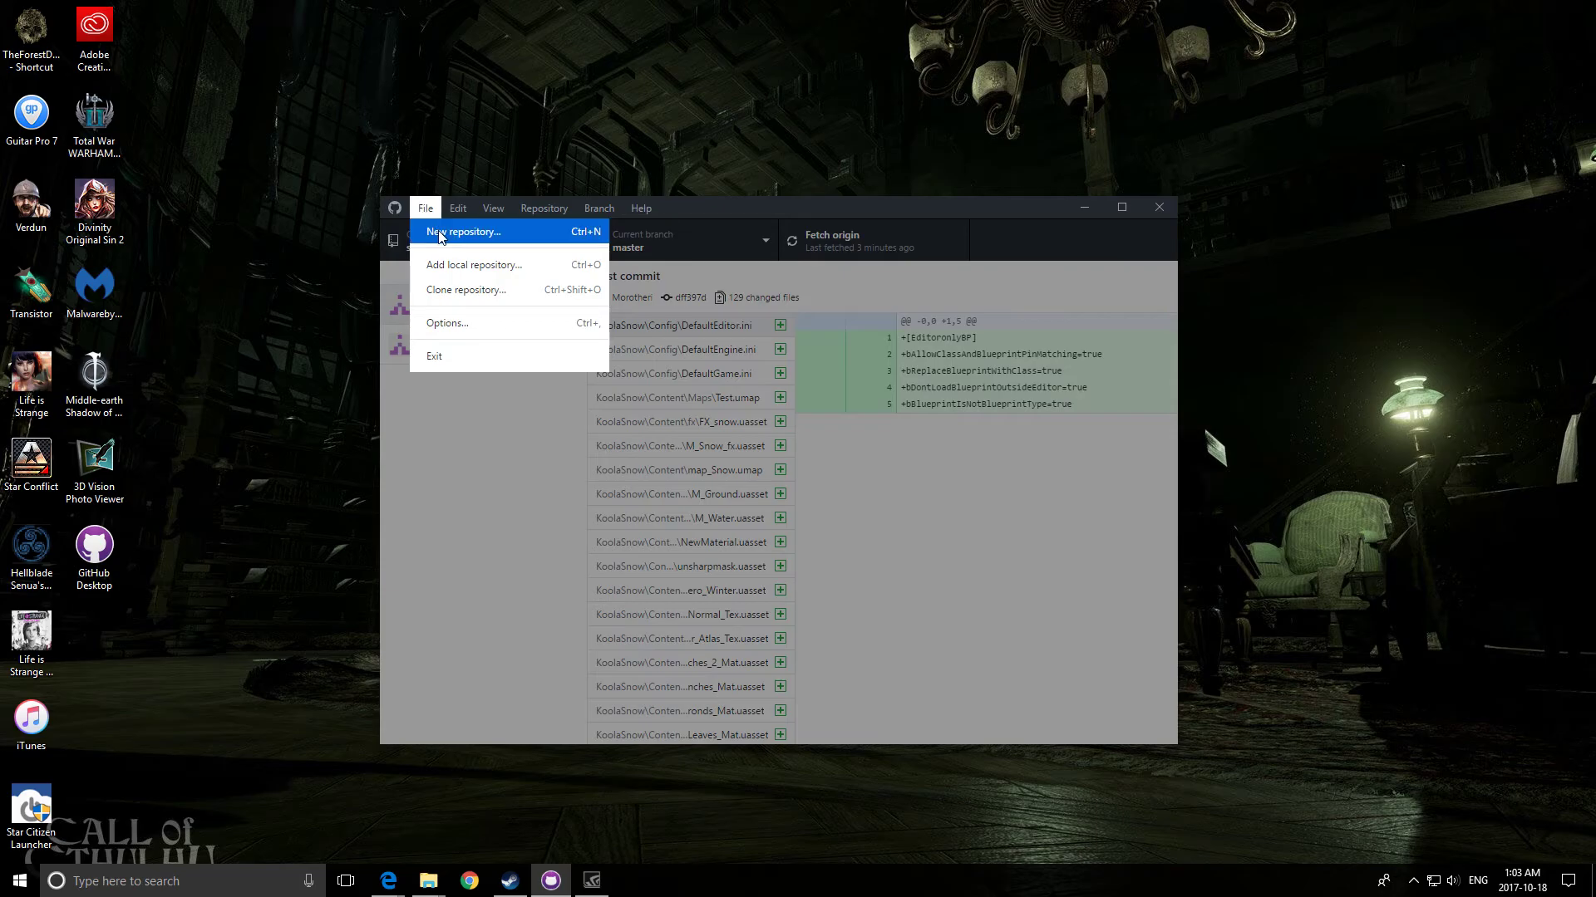
pyautogui.click(408, 301)
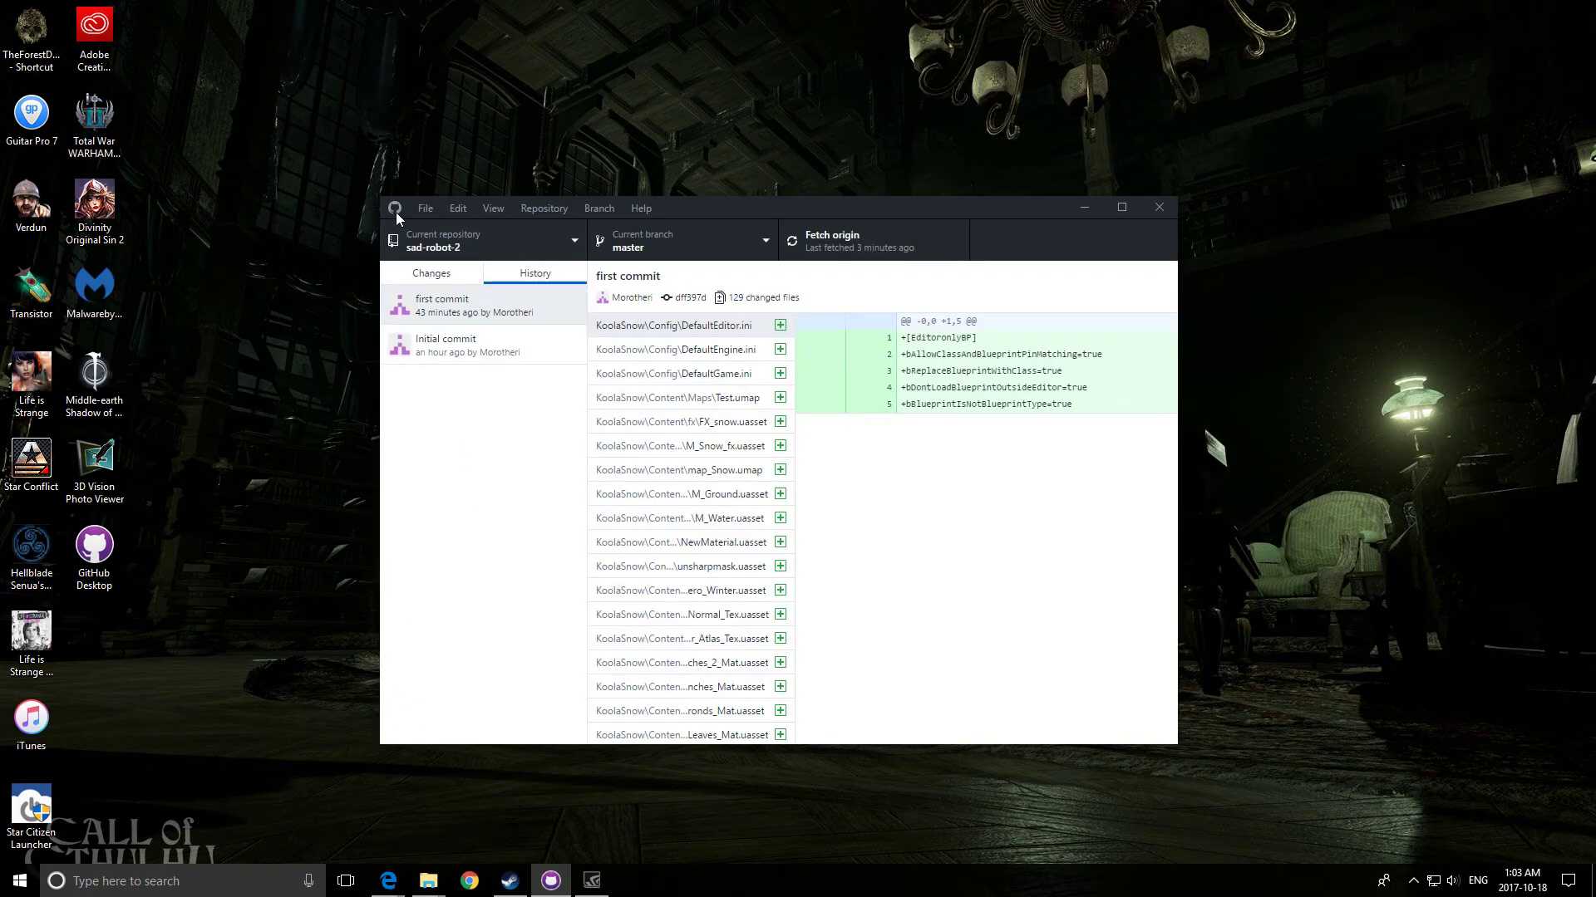
pyautogui.click(436, 211)
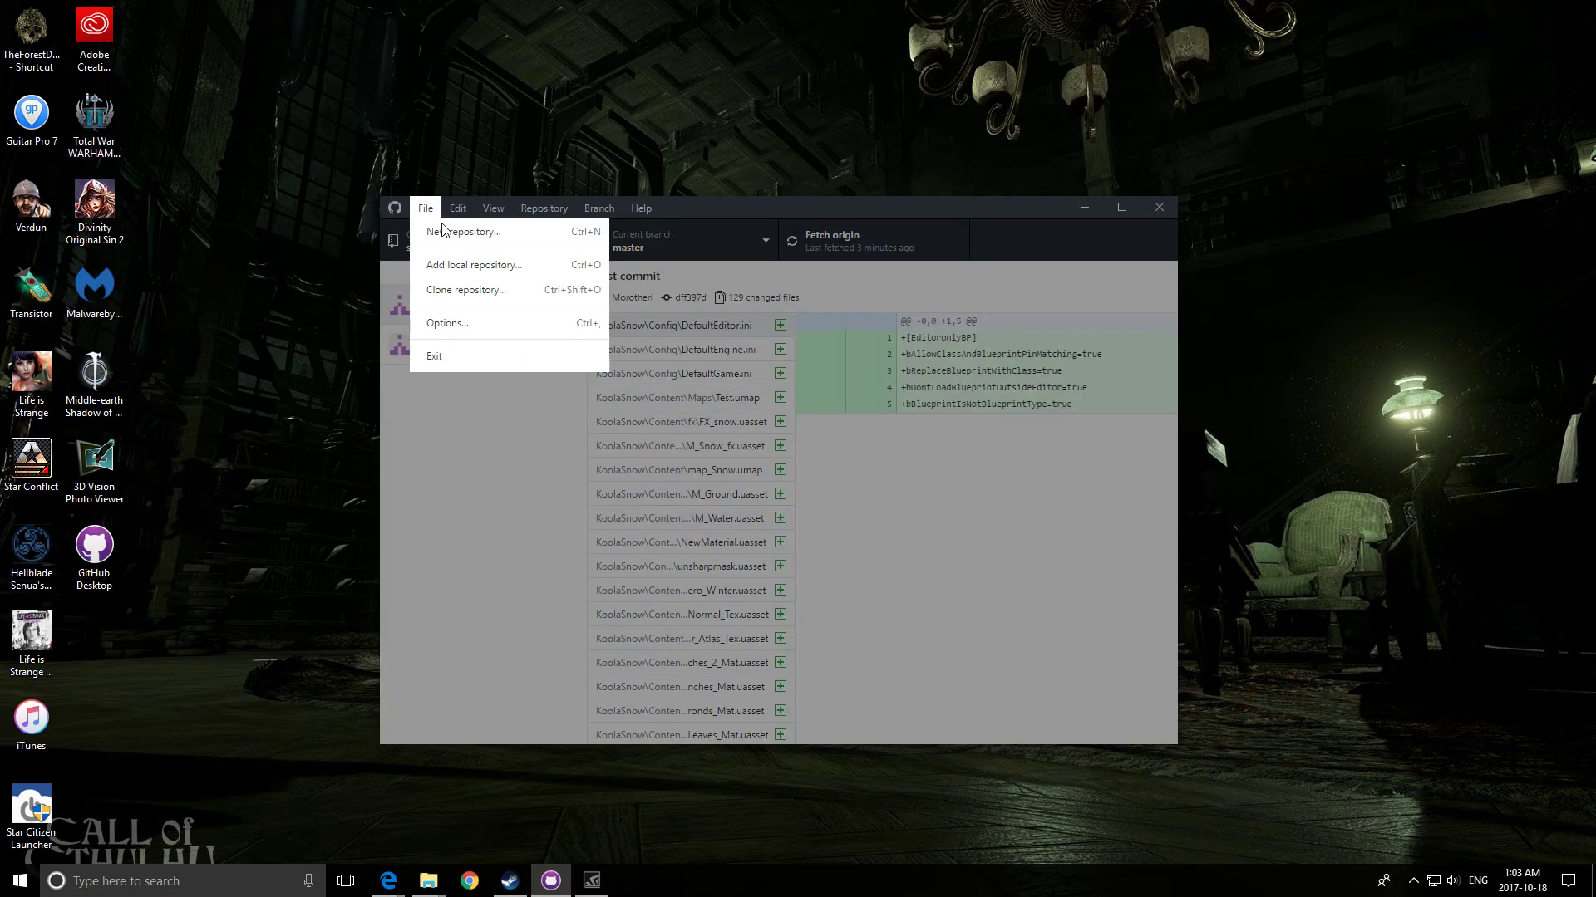
pyautogui.click(442, 233)
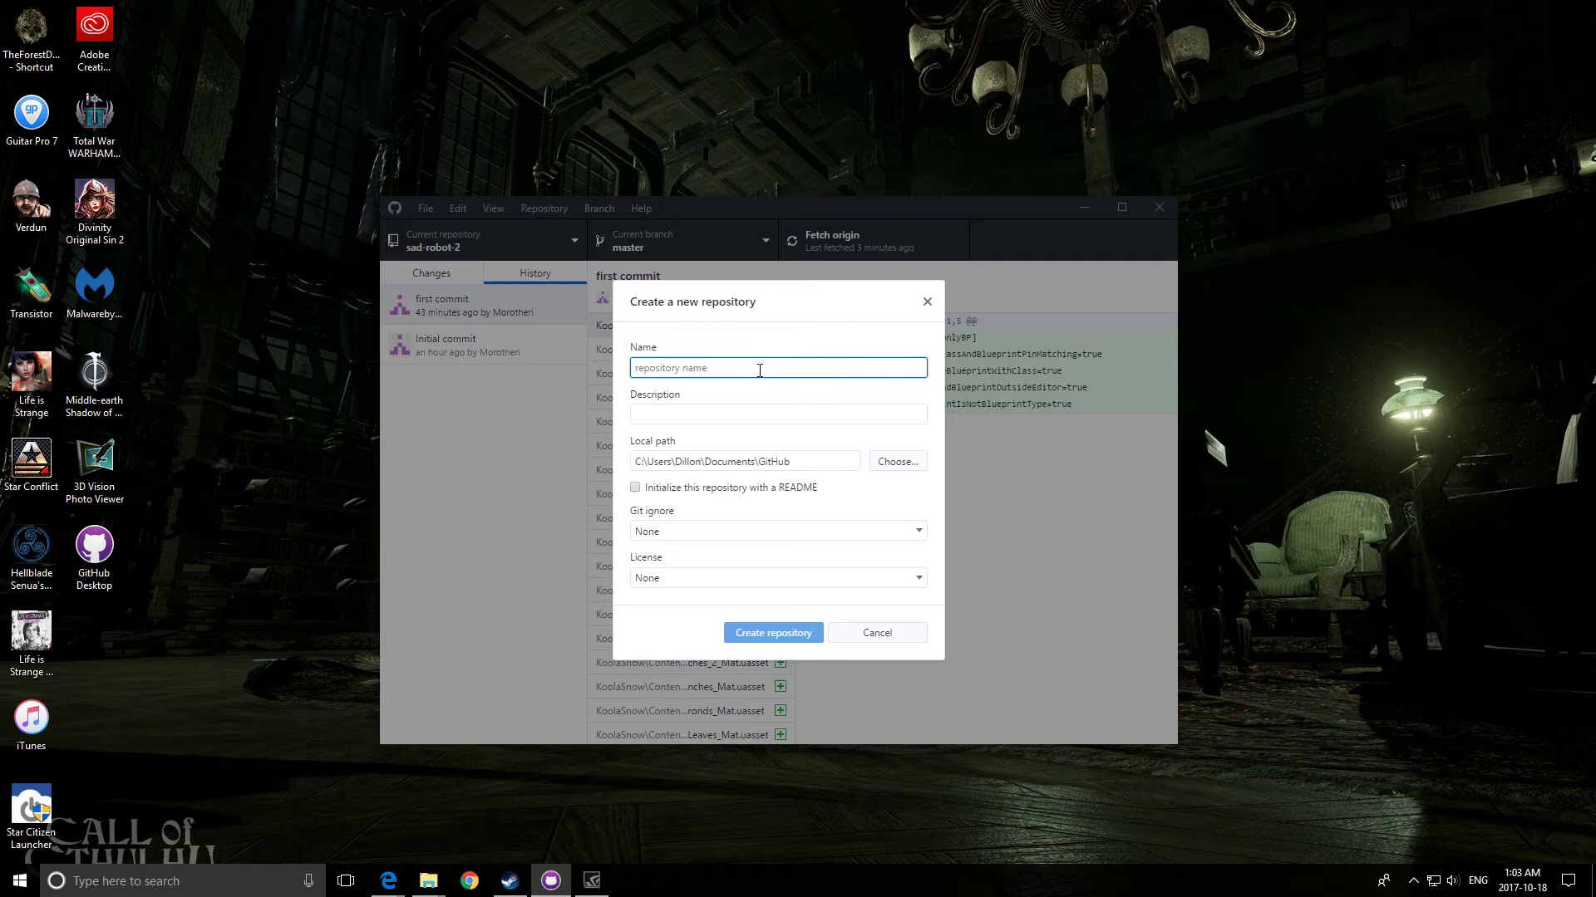
# Create the sad-robot-test repository, initialized with a README.
pyautogui.write('sa')
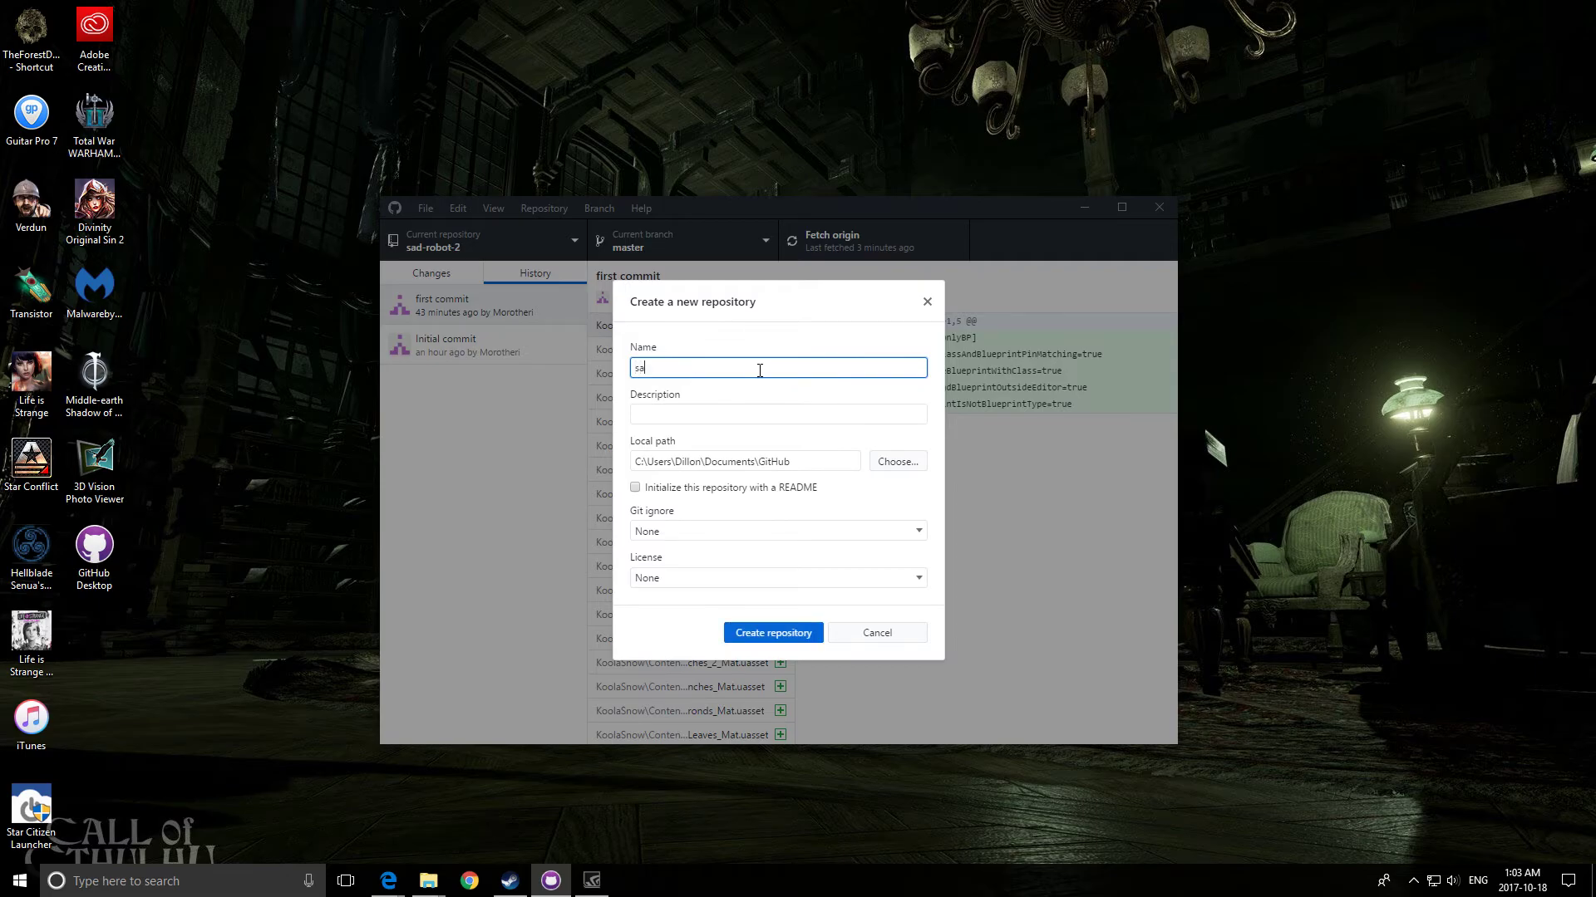
pyautogui.write('d robot test')
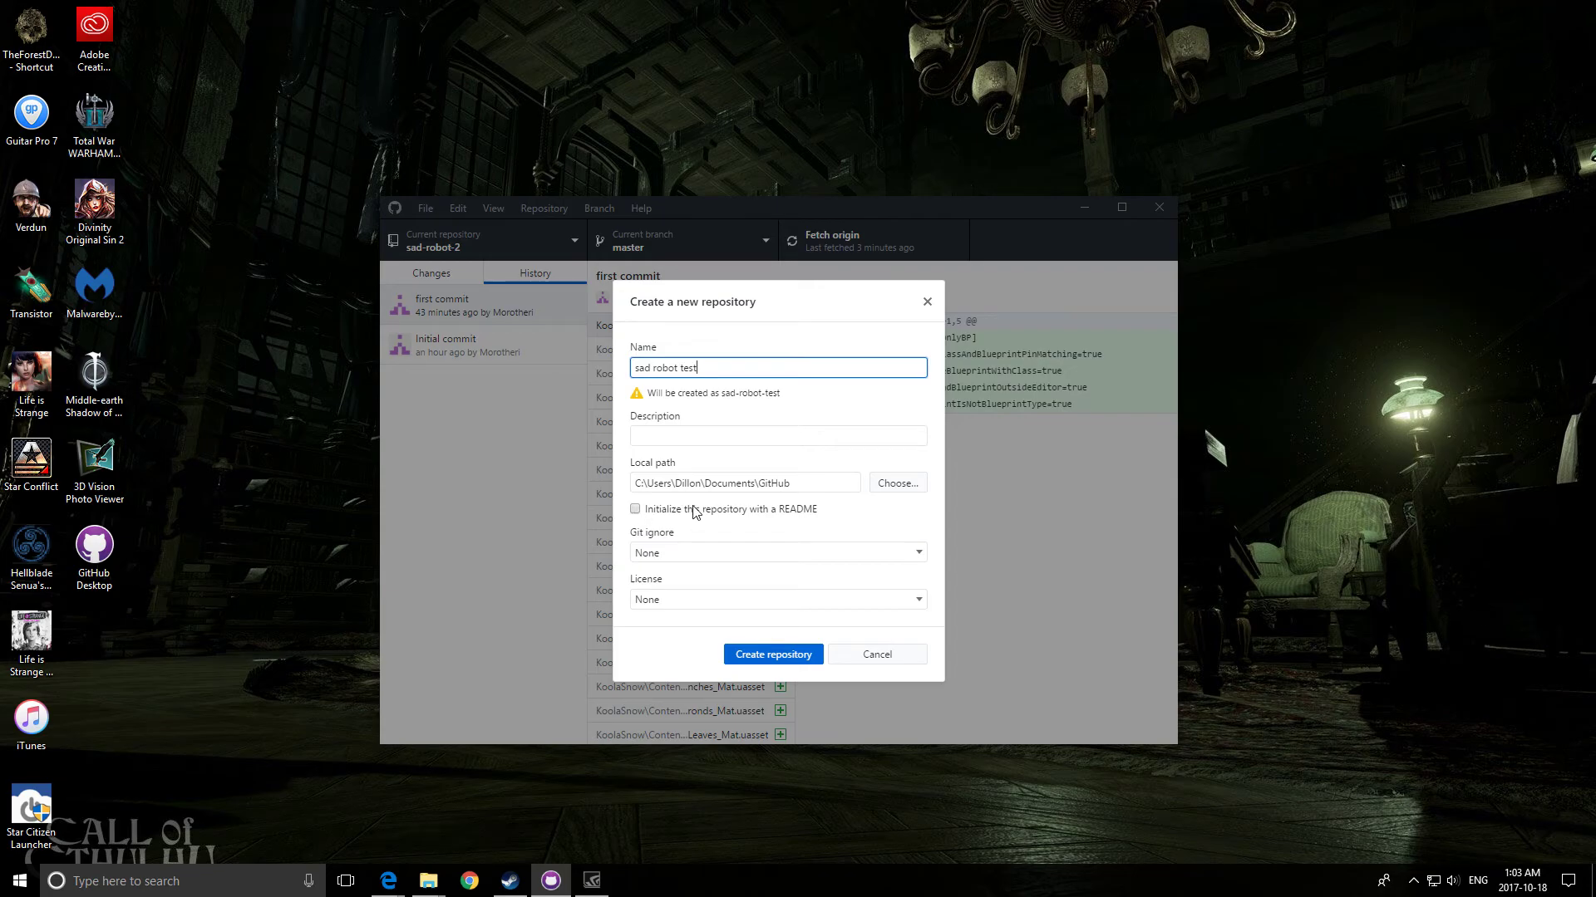
pyautogui.click(637, 511)
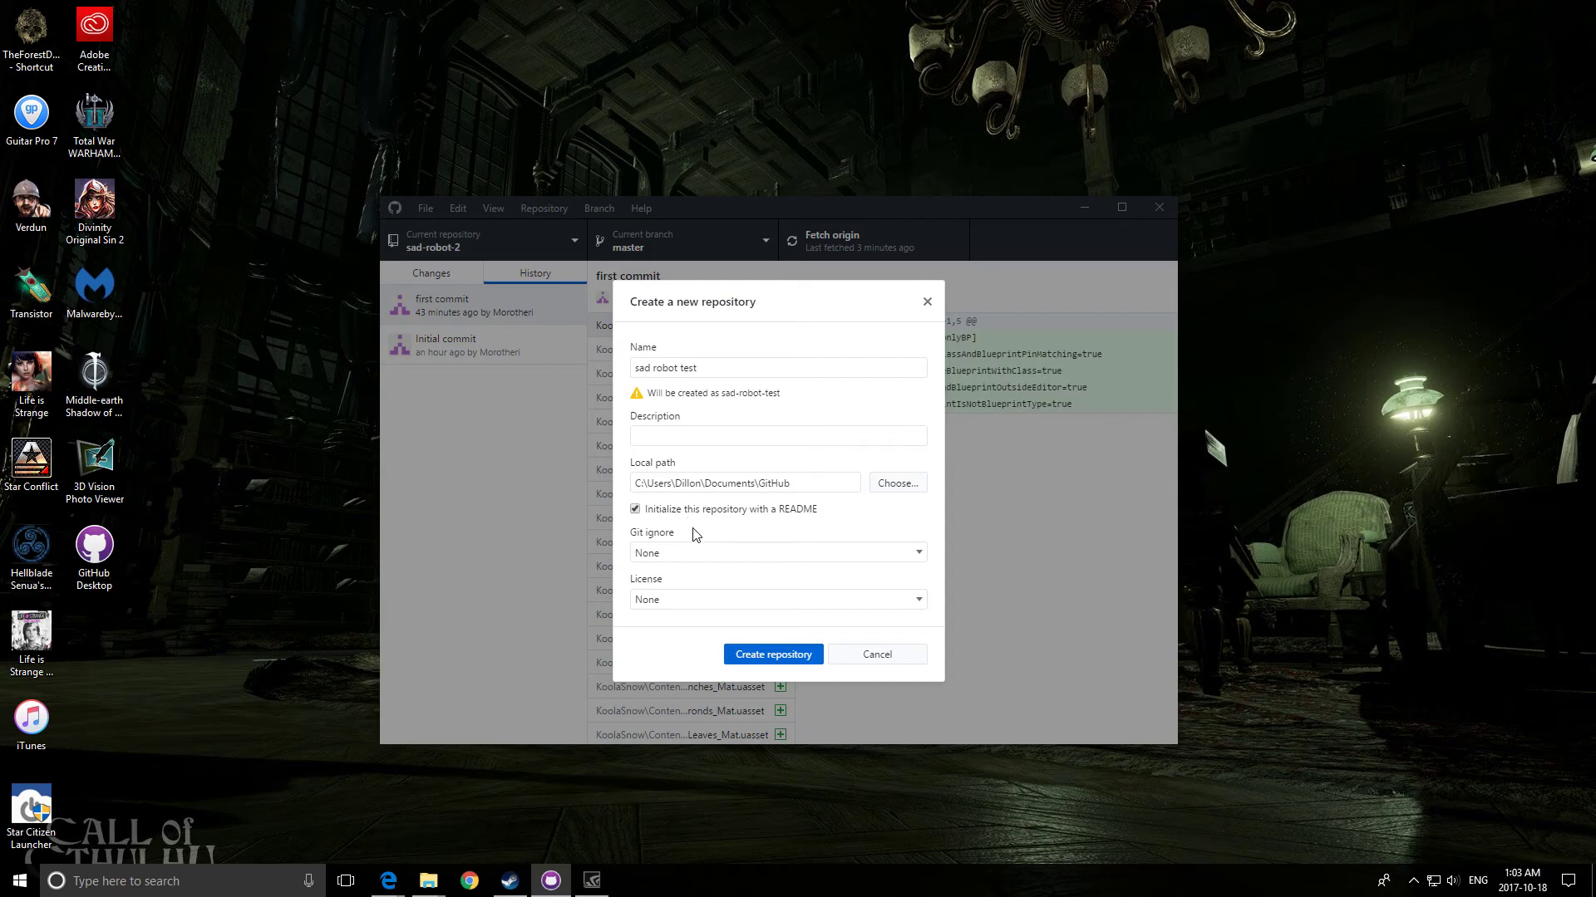
pyautogui.click(768, 657)
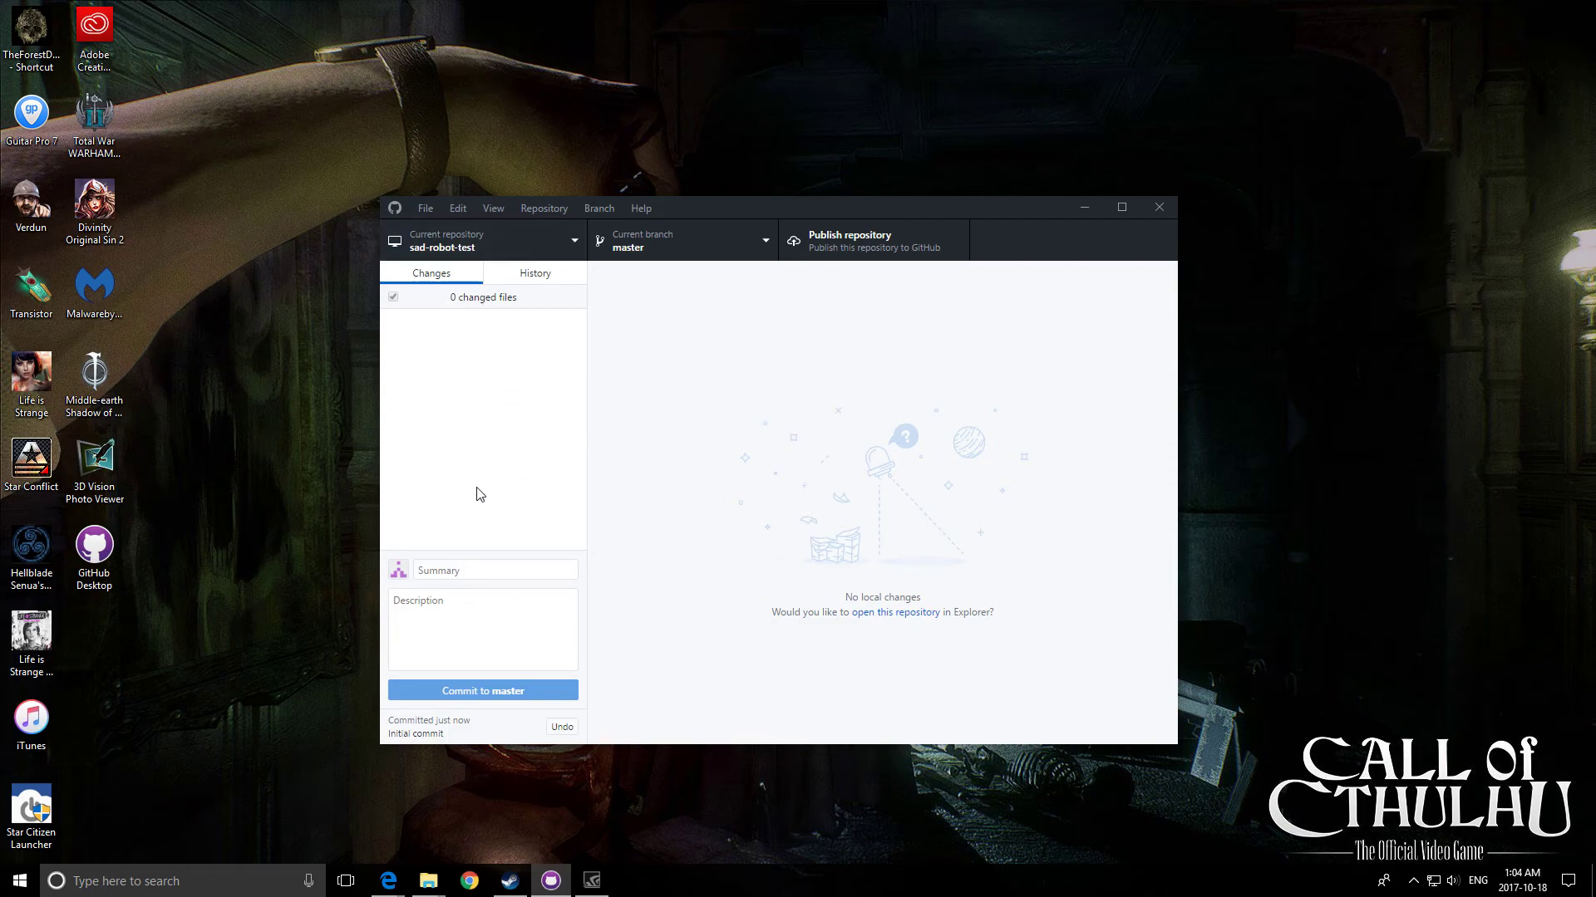
# Check the new repository's history, then drag the Documents\GitHub Explorer window onto this screen.
pyautogui.click(536, 274)
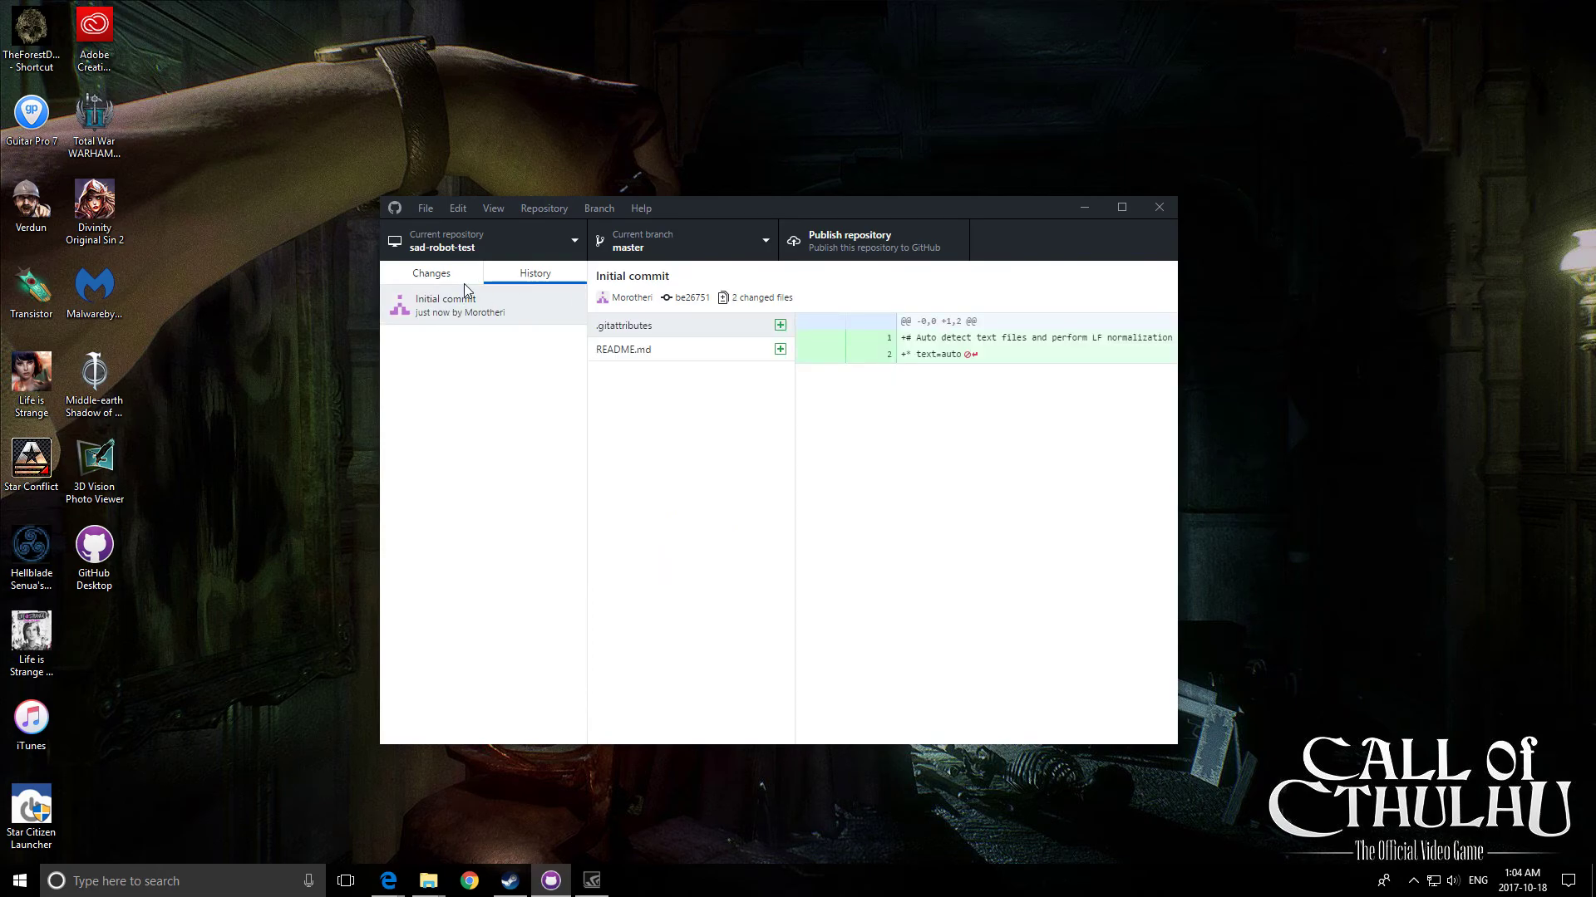
pyautogui.click(443, 278)
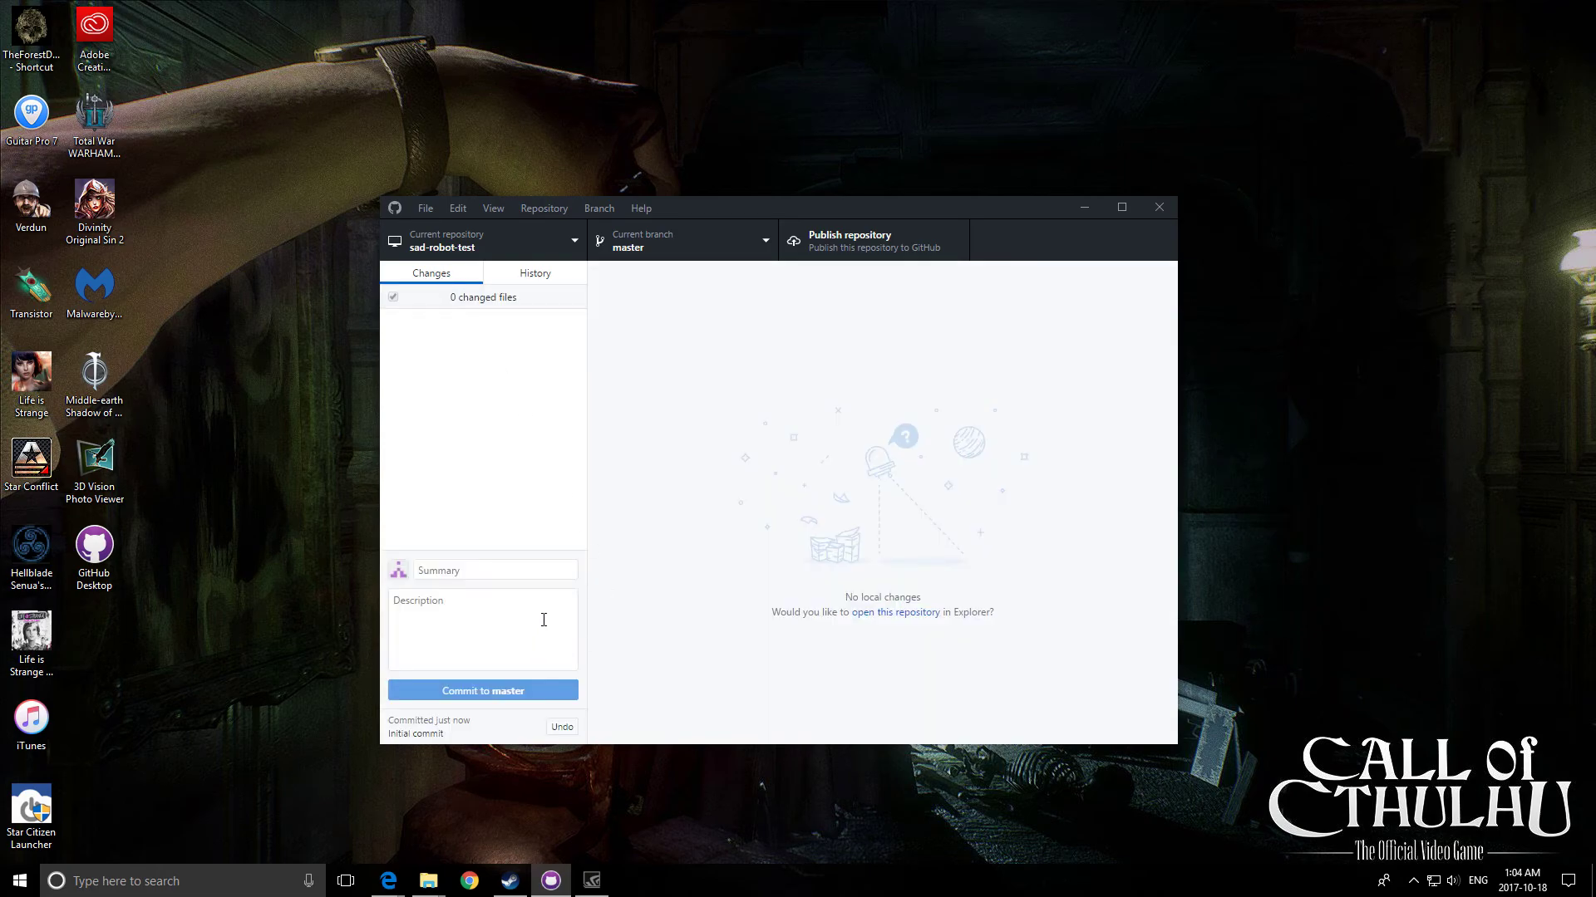
pyautogui.moveTo(428, 888)
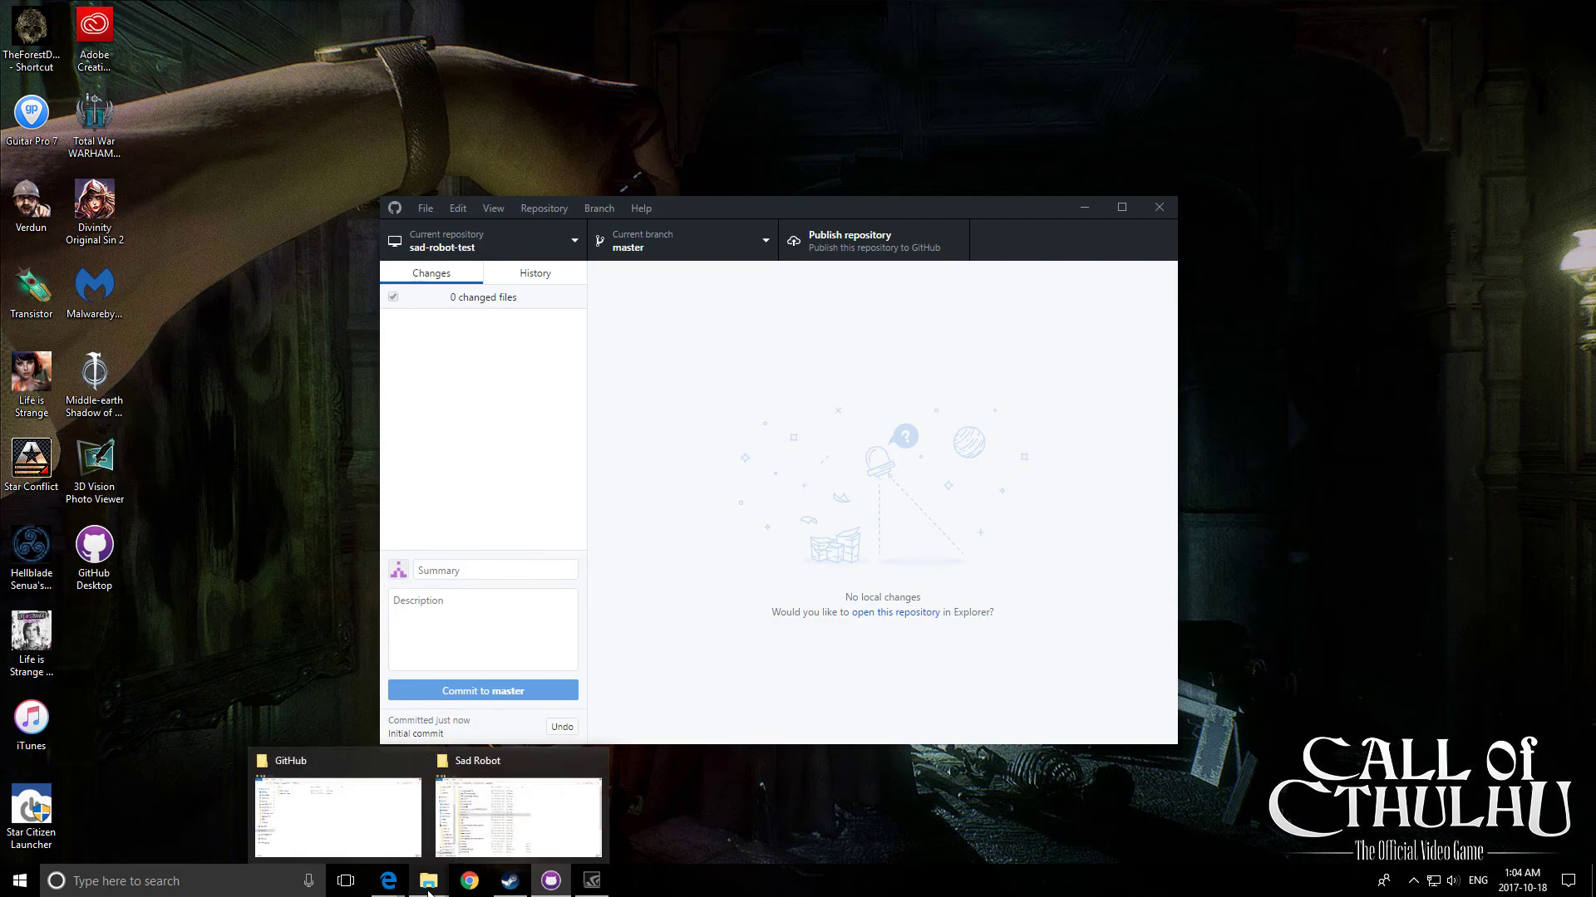
pyautogui.moveTo(341, 833)
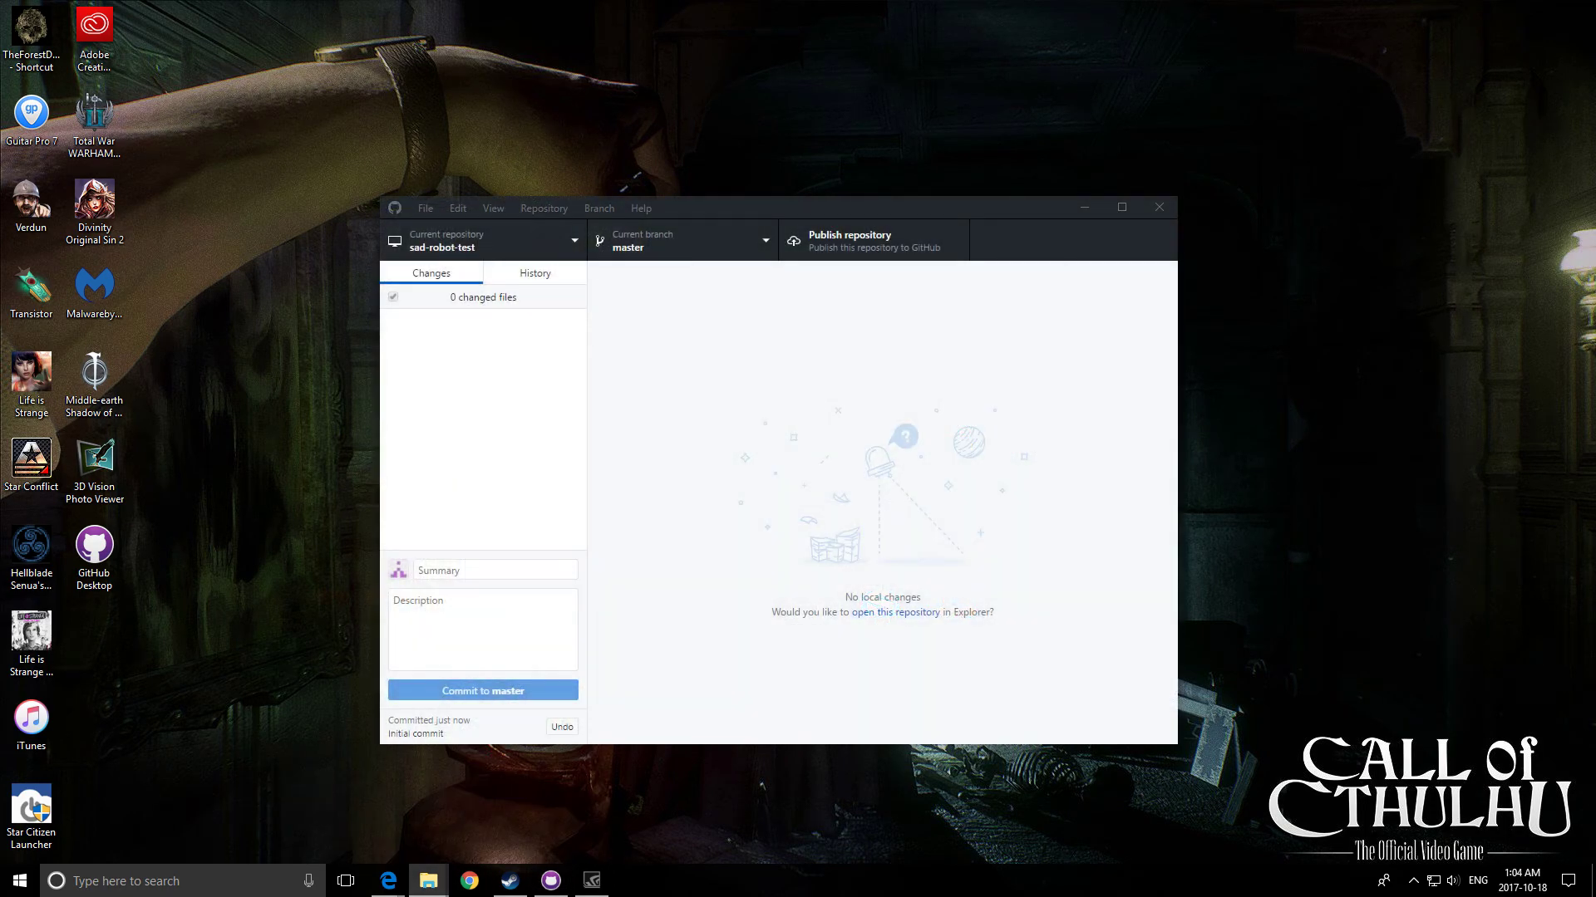
pyautogui.moveTo(0, 133); pyautogui.dragTo(856, 367)
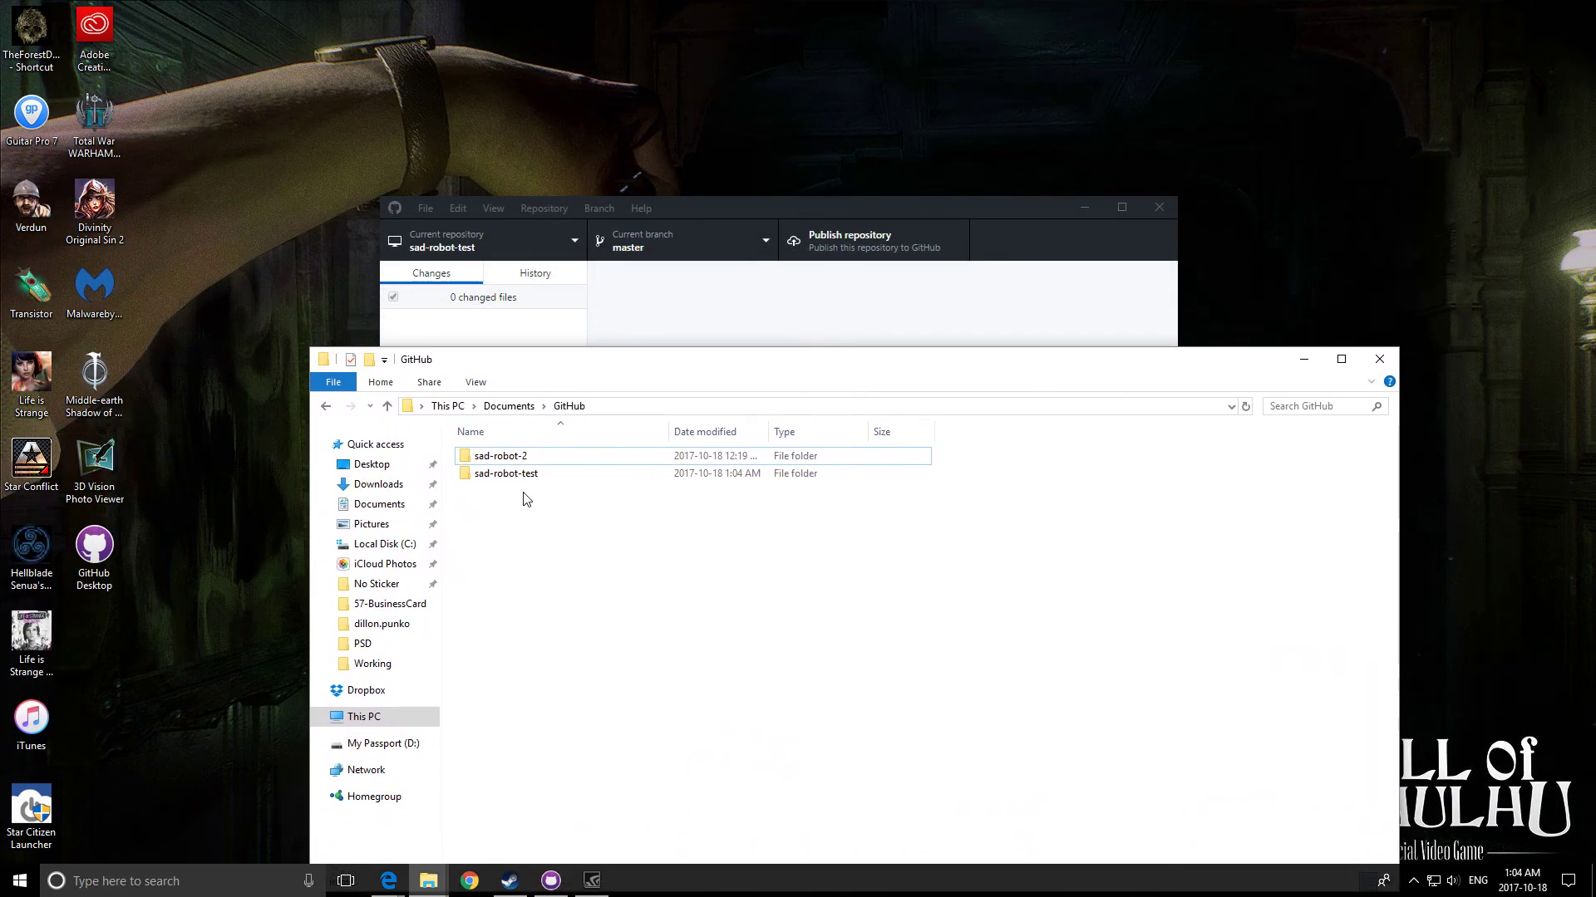
# Open the sad-robot-test folder and place its window over GitHub Desktop.
pyautogui.click(488, 475)
pyautogui.doubleClick(488, 475)
pyautogui.moveTo(600, 364); pyautogui.dragTo(569, 227)
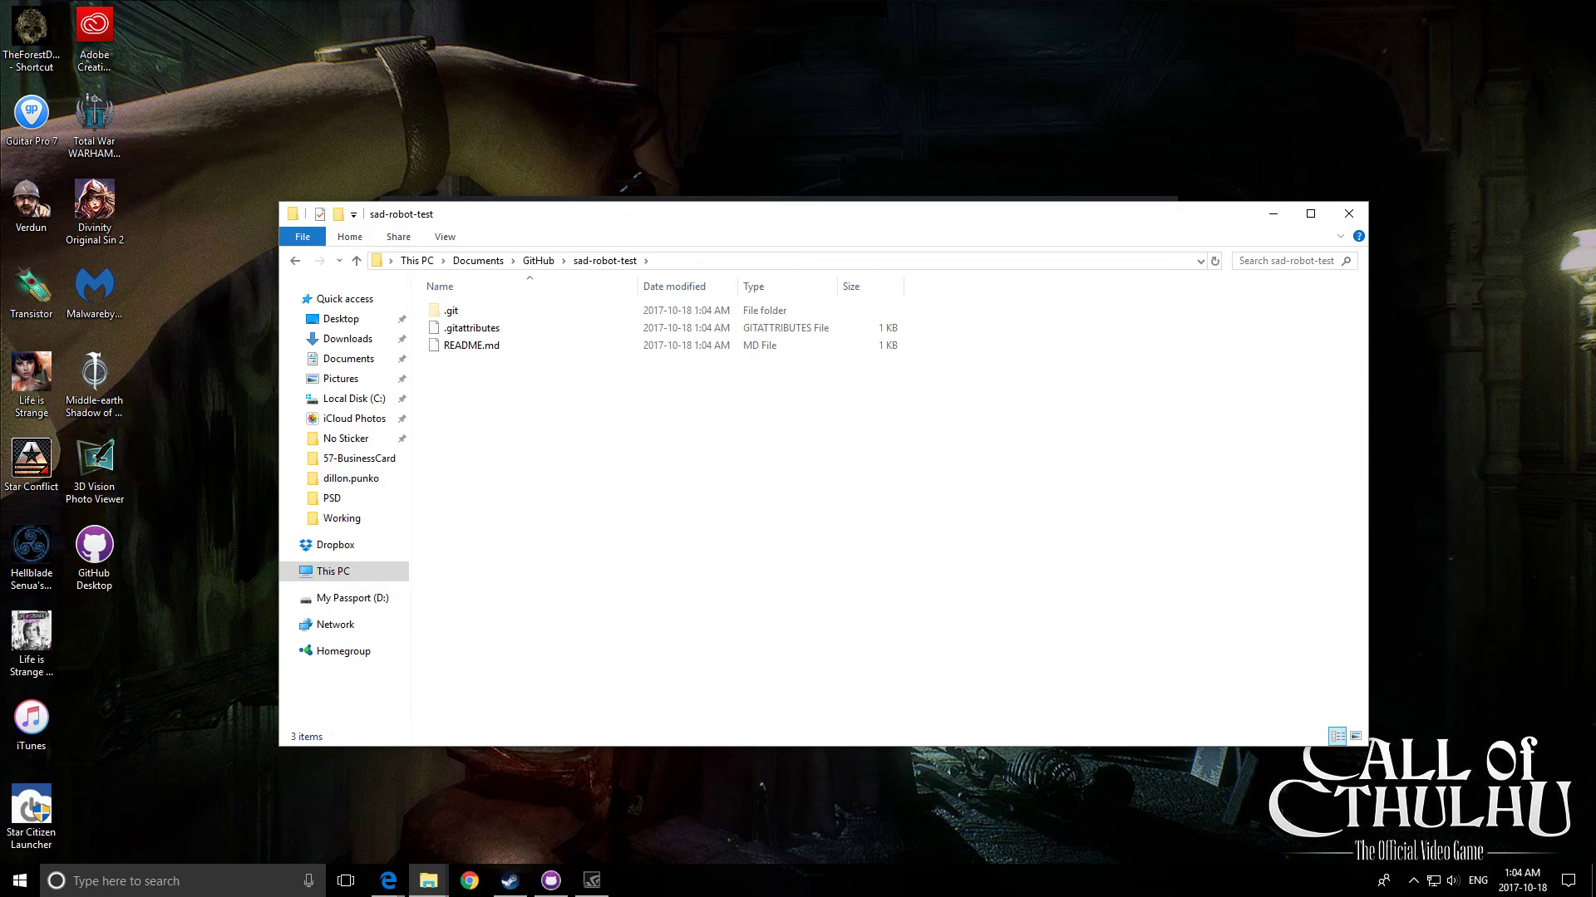
# Paste the hover_car folder from the Sad Robot assets into sad-robot-test.
pyautogui.moveTo(0, 277); pyautogui.dragTo(1169, 276)
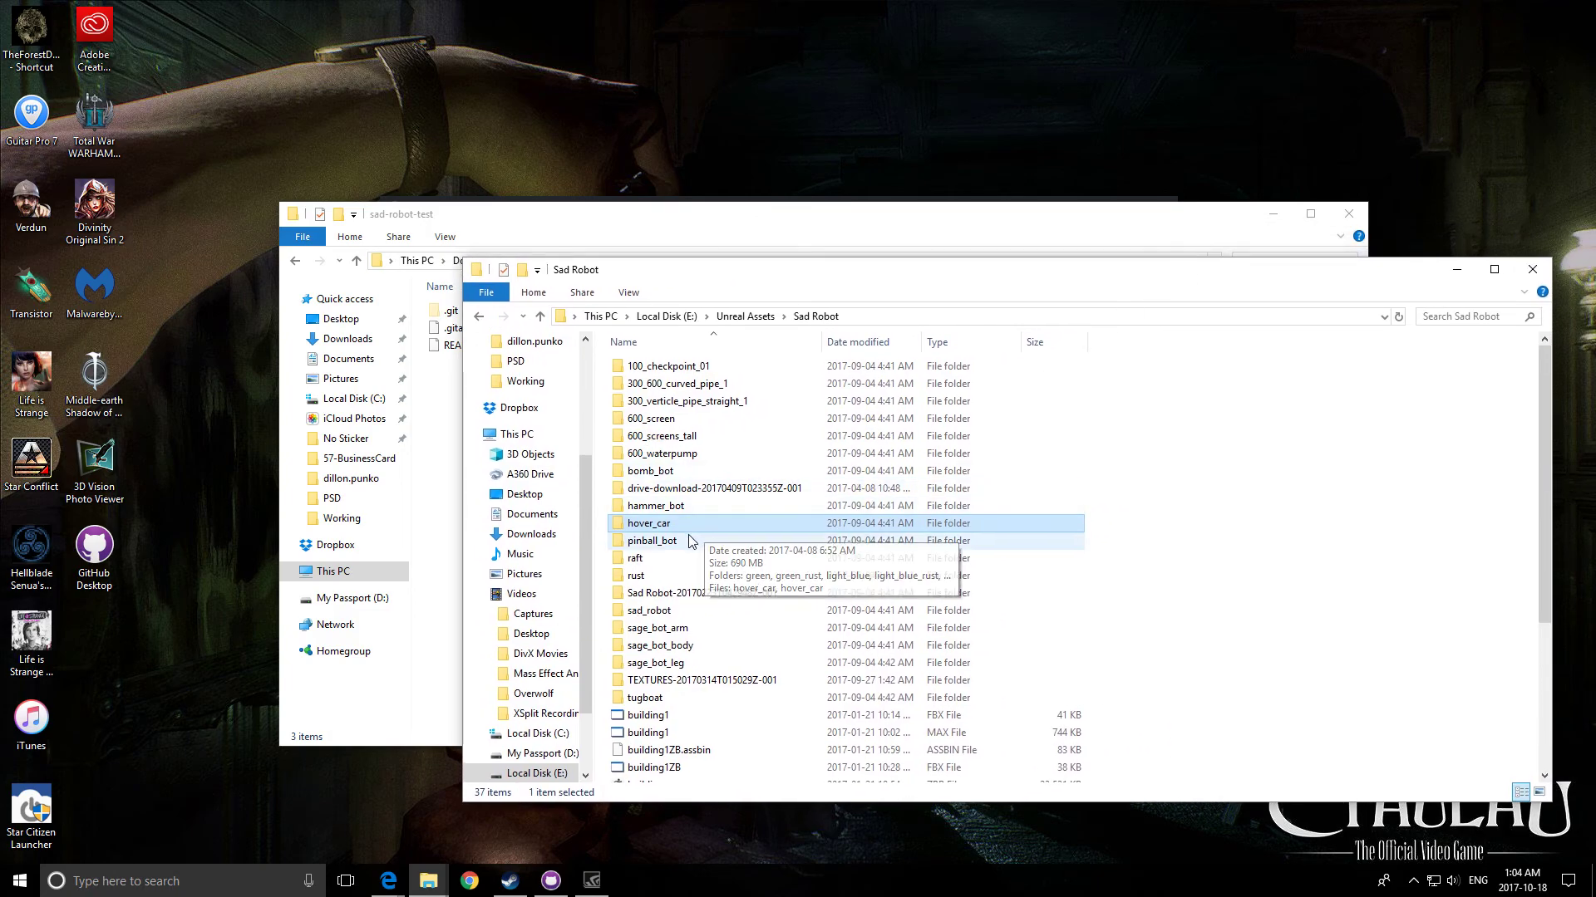
pyautogui.moveTo(799, 279); pyautogui.dragTo(1594, 274)
pyautogui.click(713, 434)
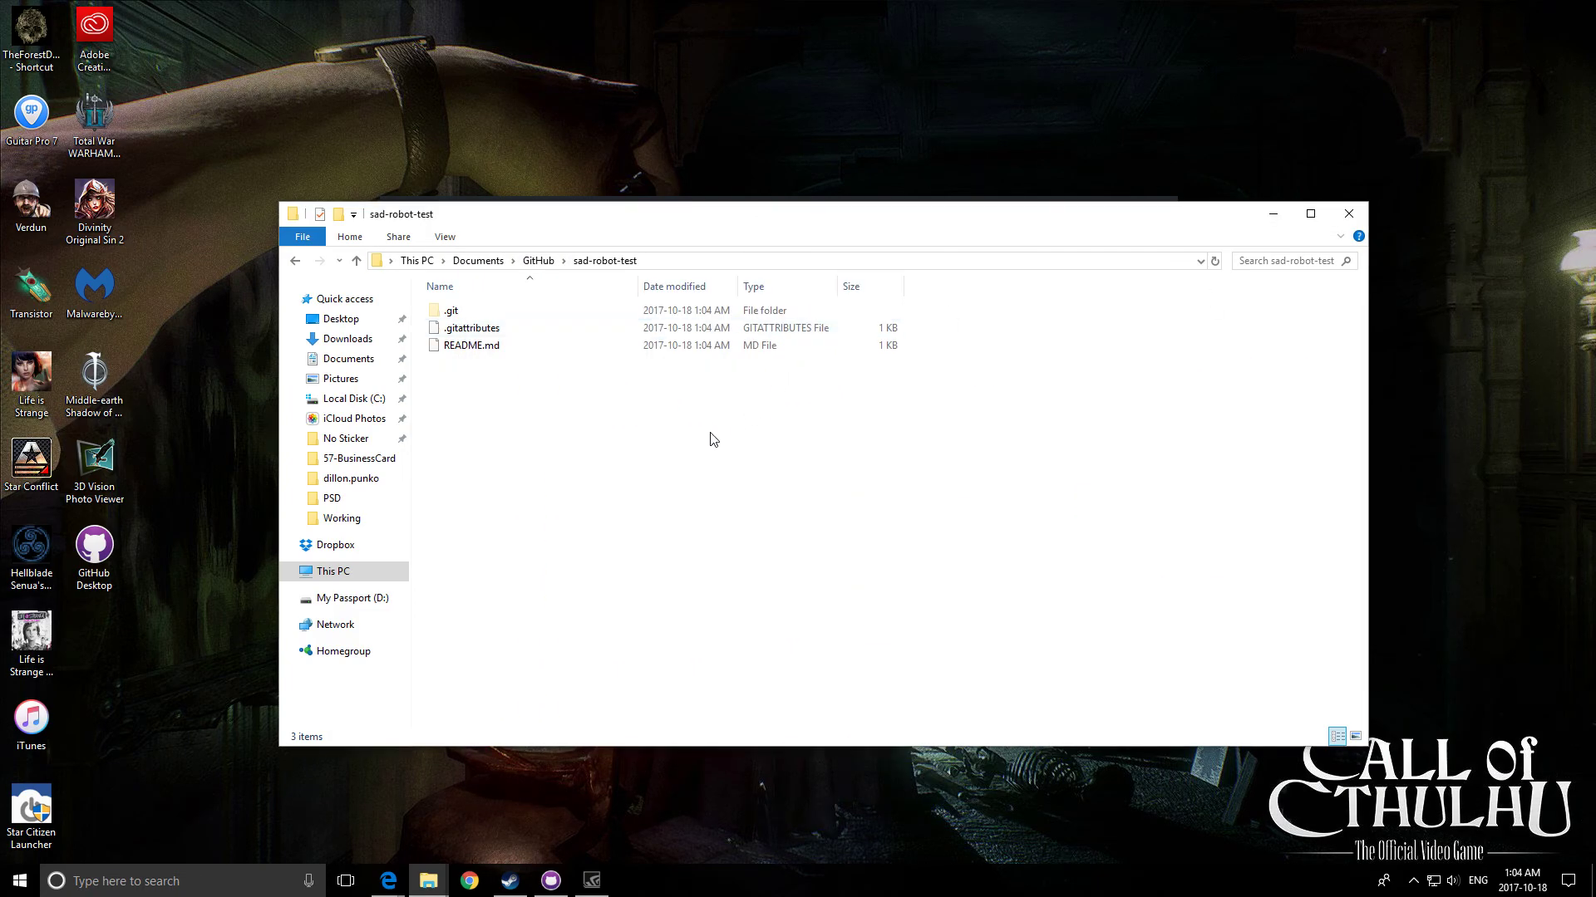
pyautogui.hotkey('ctrl', 'v')
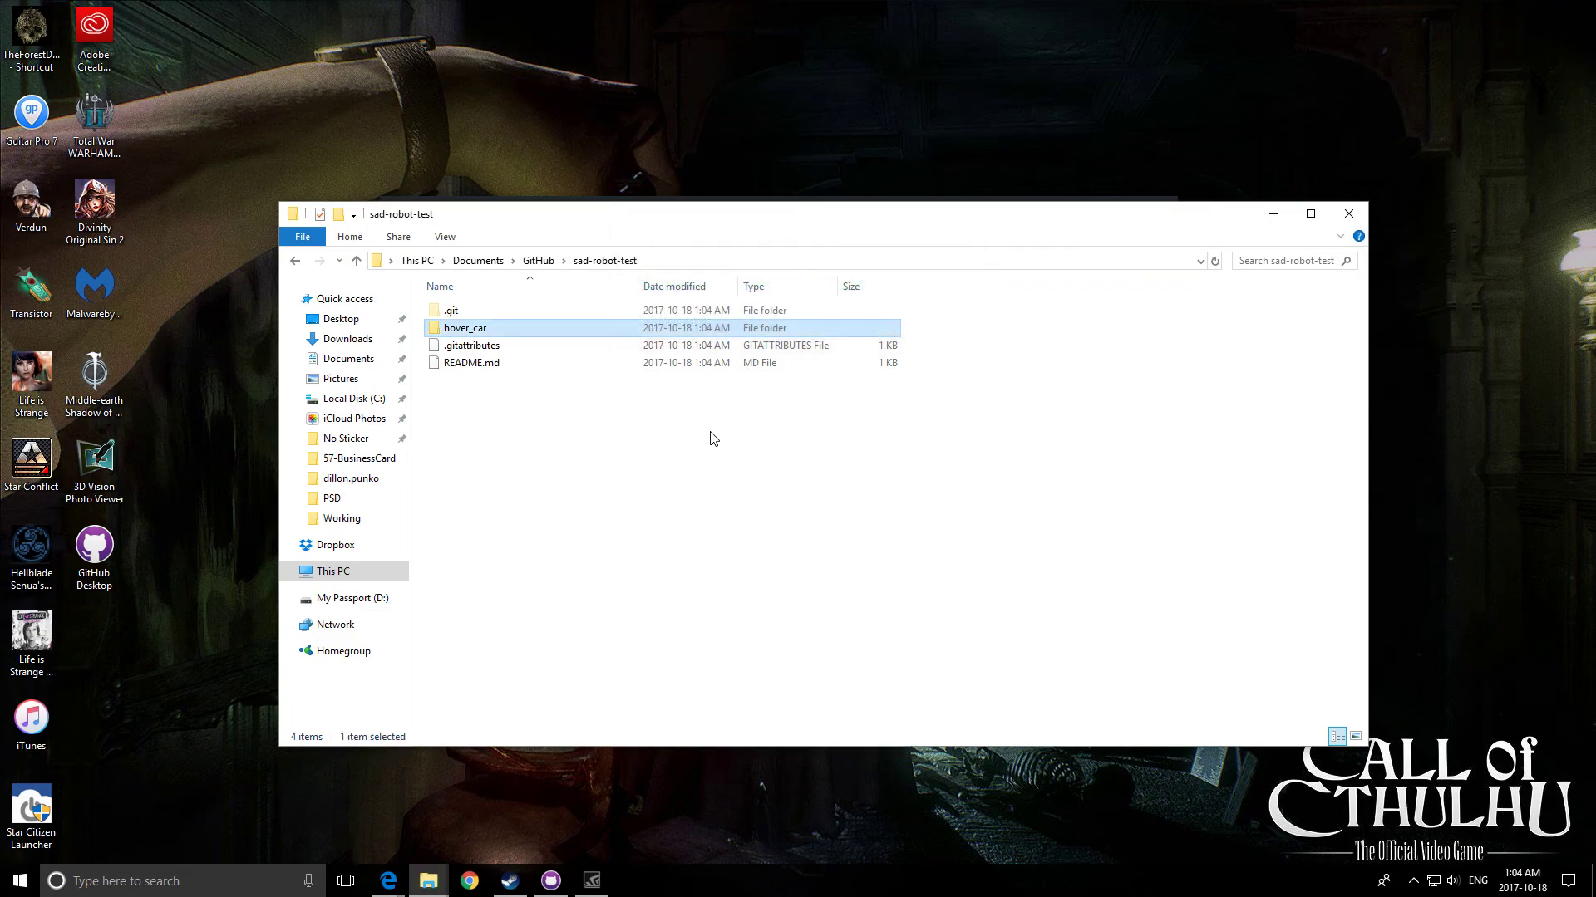
pyautogui.moveTo(480, 332)
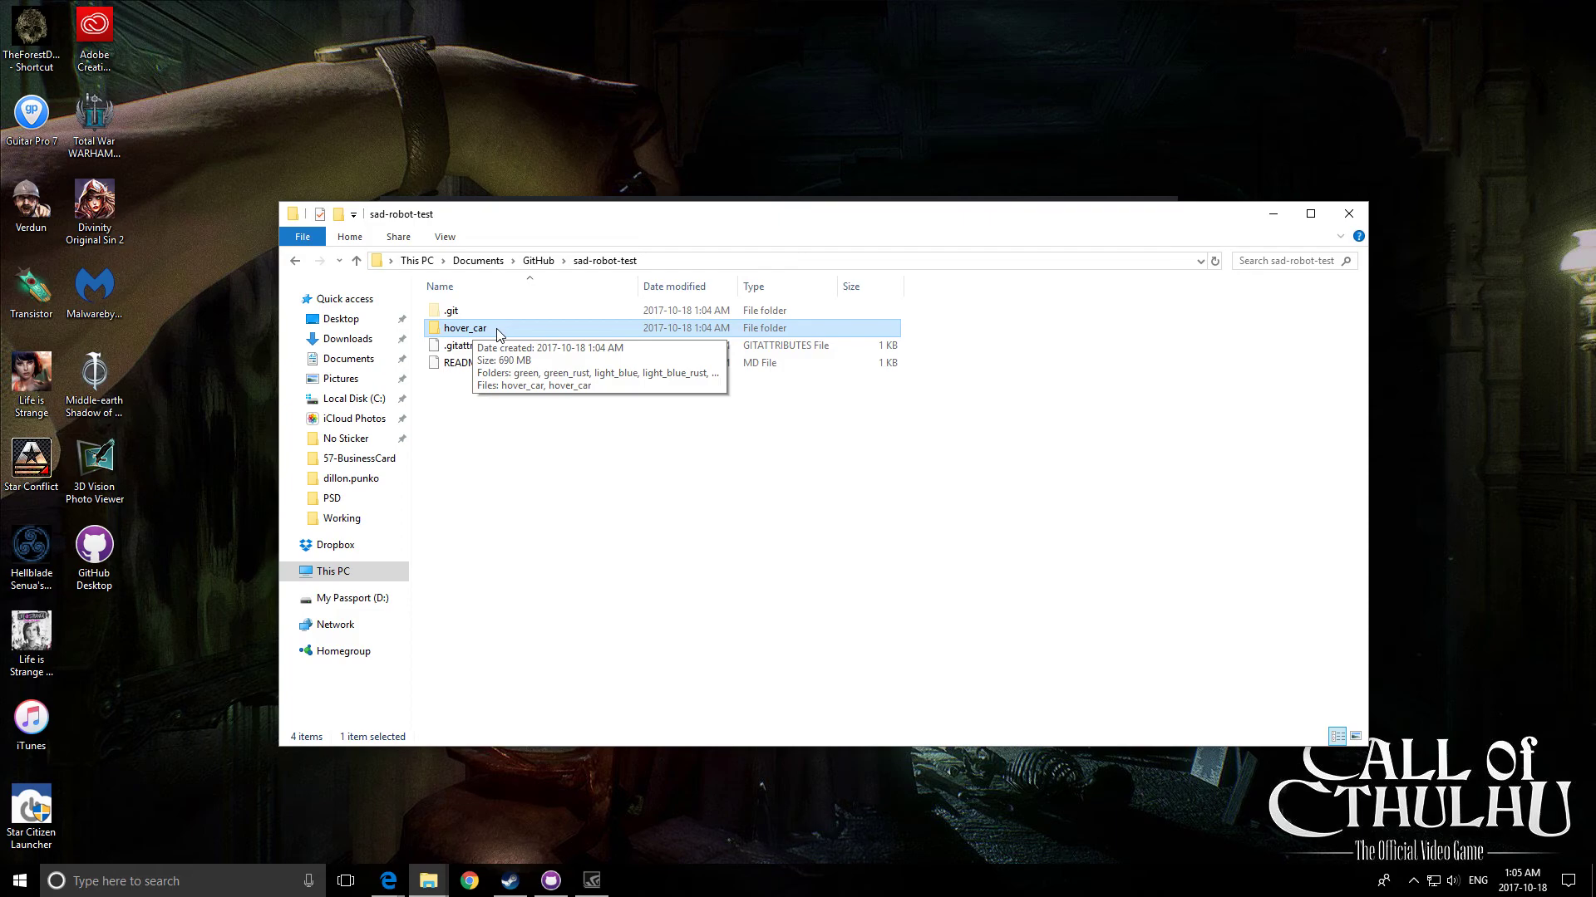
# Delete the Substance Painter hover_car file from the copied hover_car folder, then return to sad-robot-test.
pyautogui.doubleClick(501, 332)
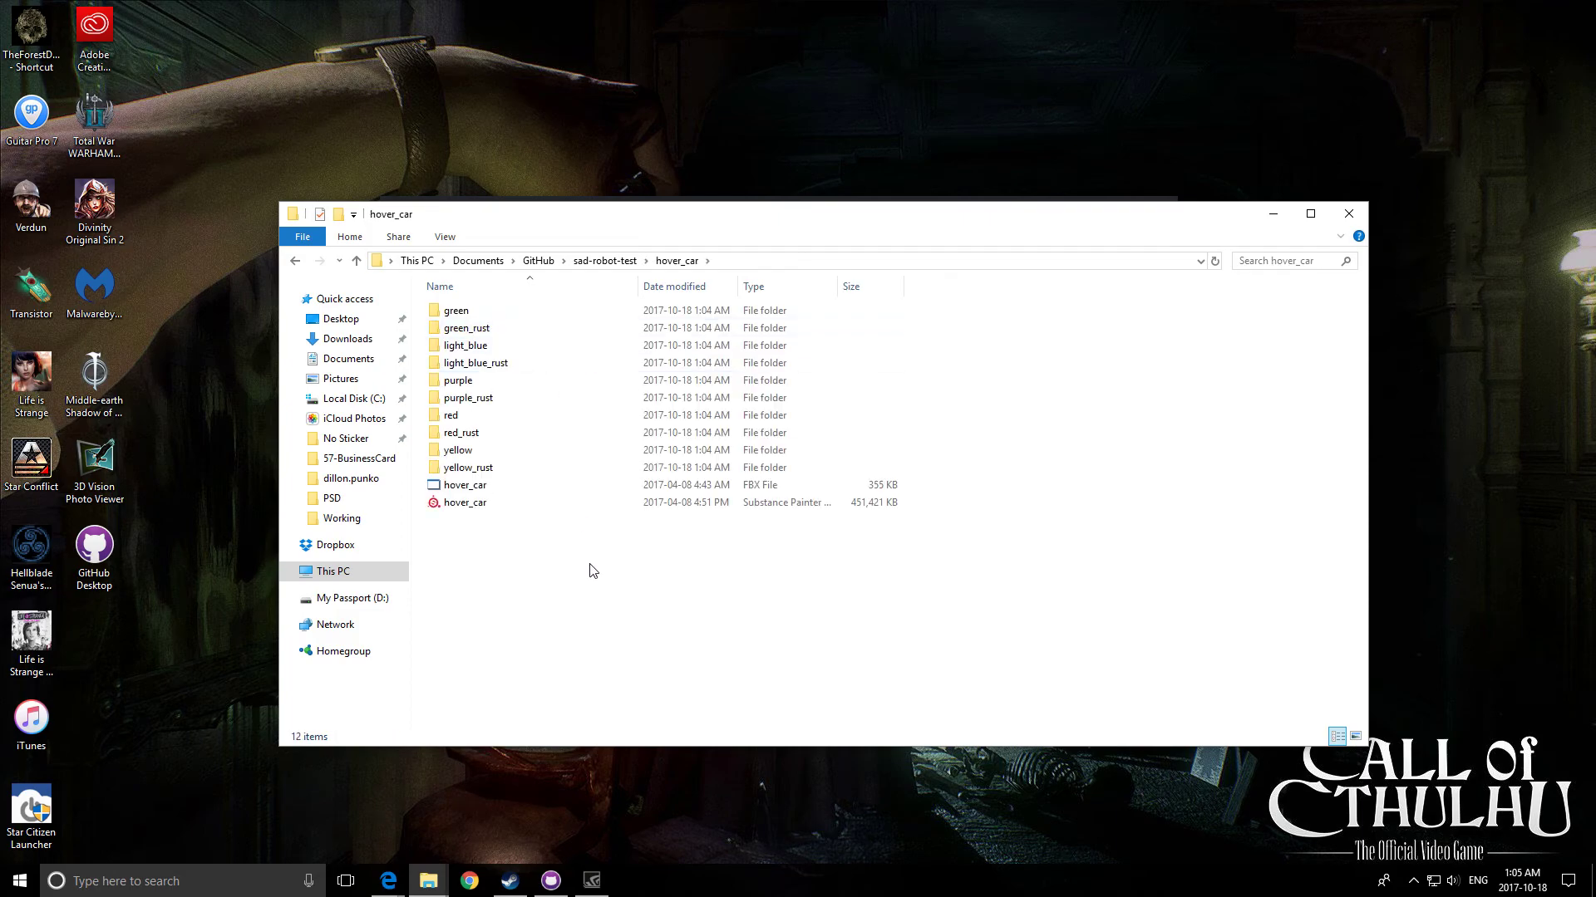
pyautogui.click(478, 316)
pyautogui.click(477, 316)
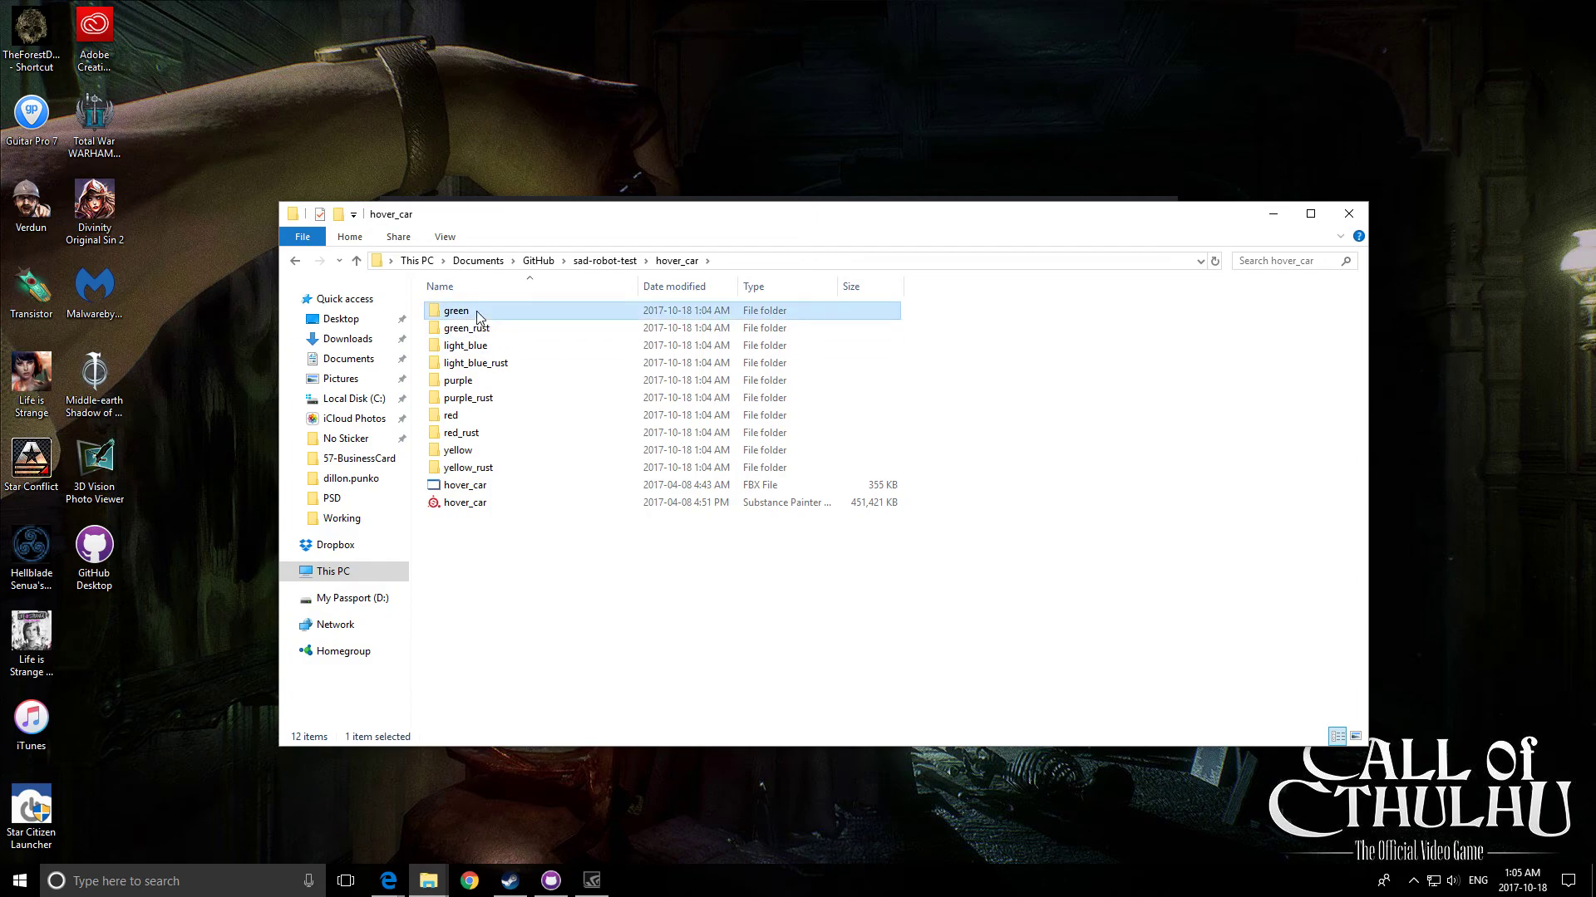
pyautogui.click(467, 505)
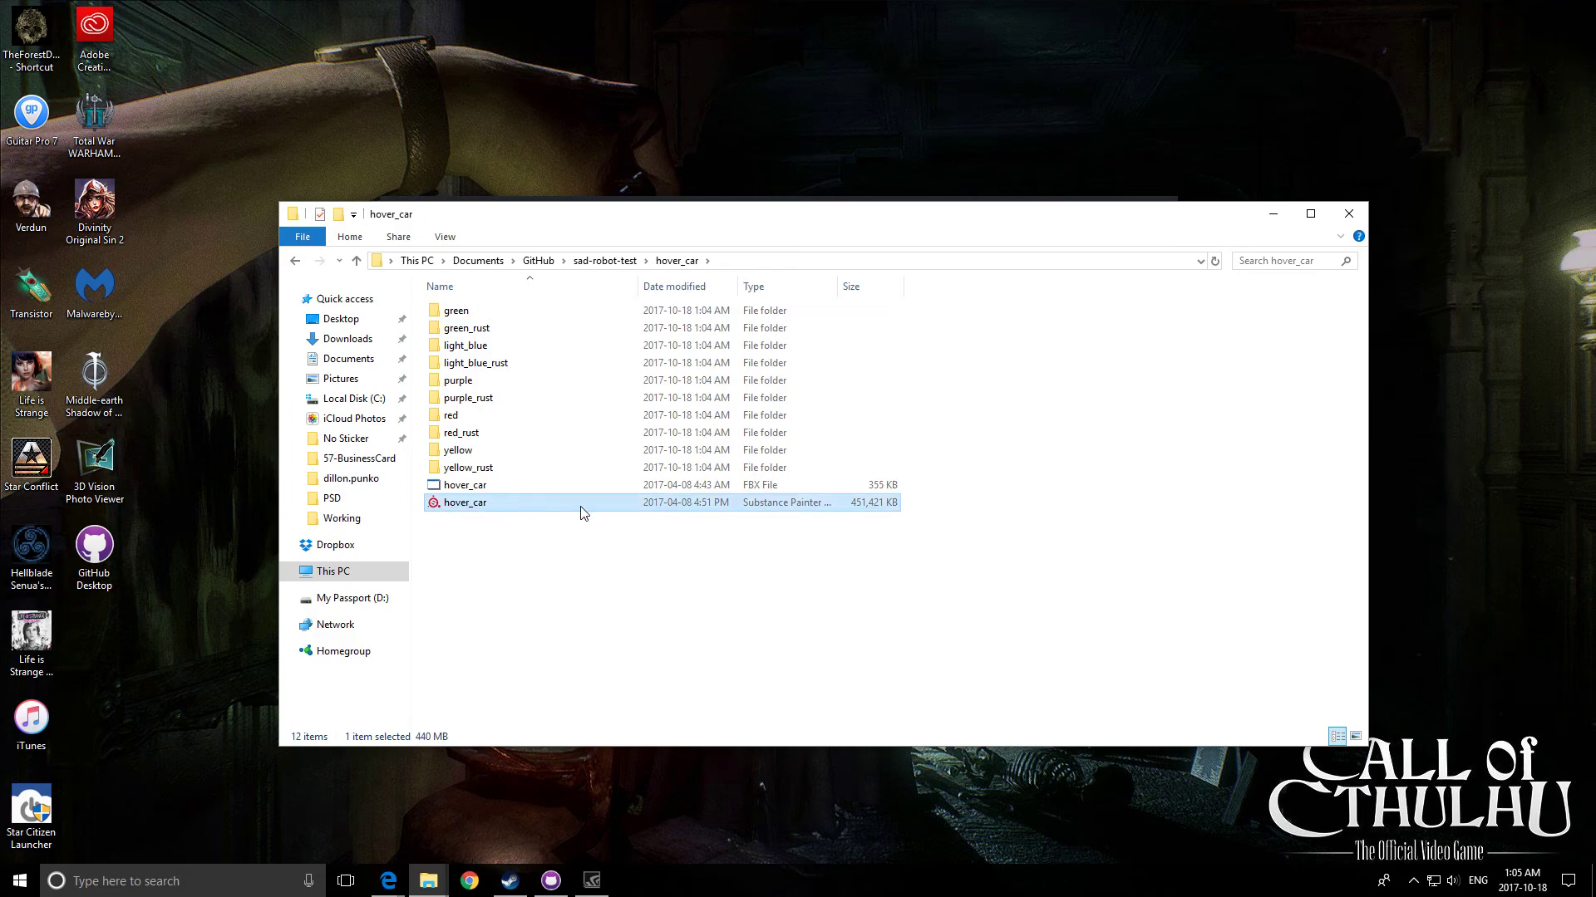
pyautogui.press('Delete')
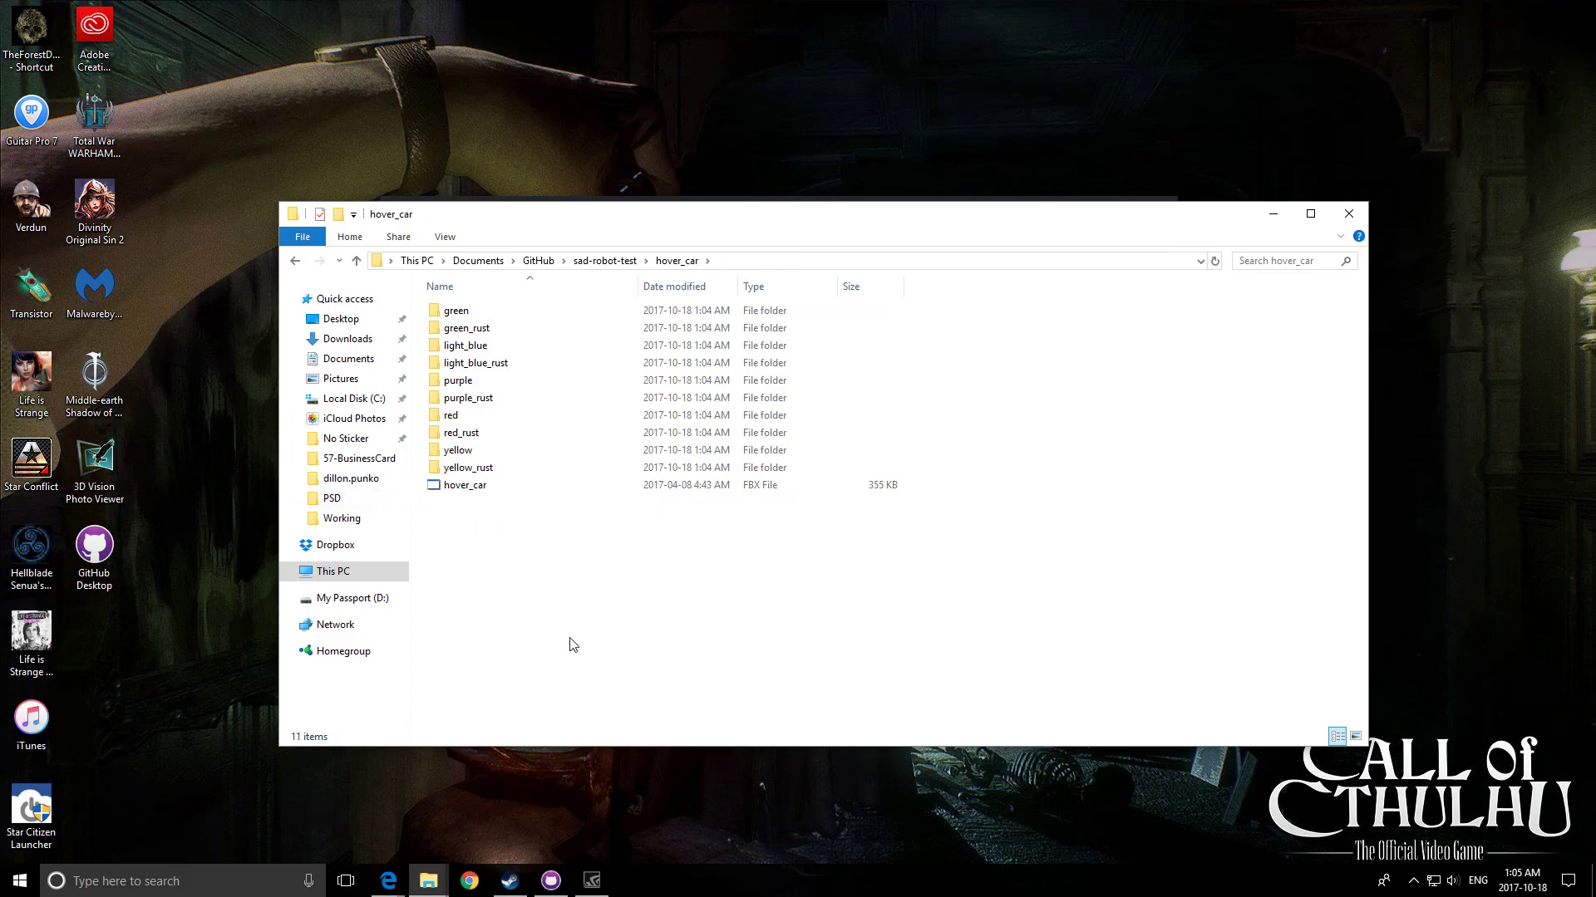
pyautogui.click(604, 261)
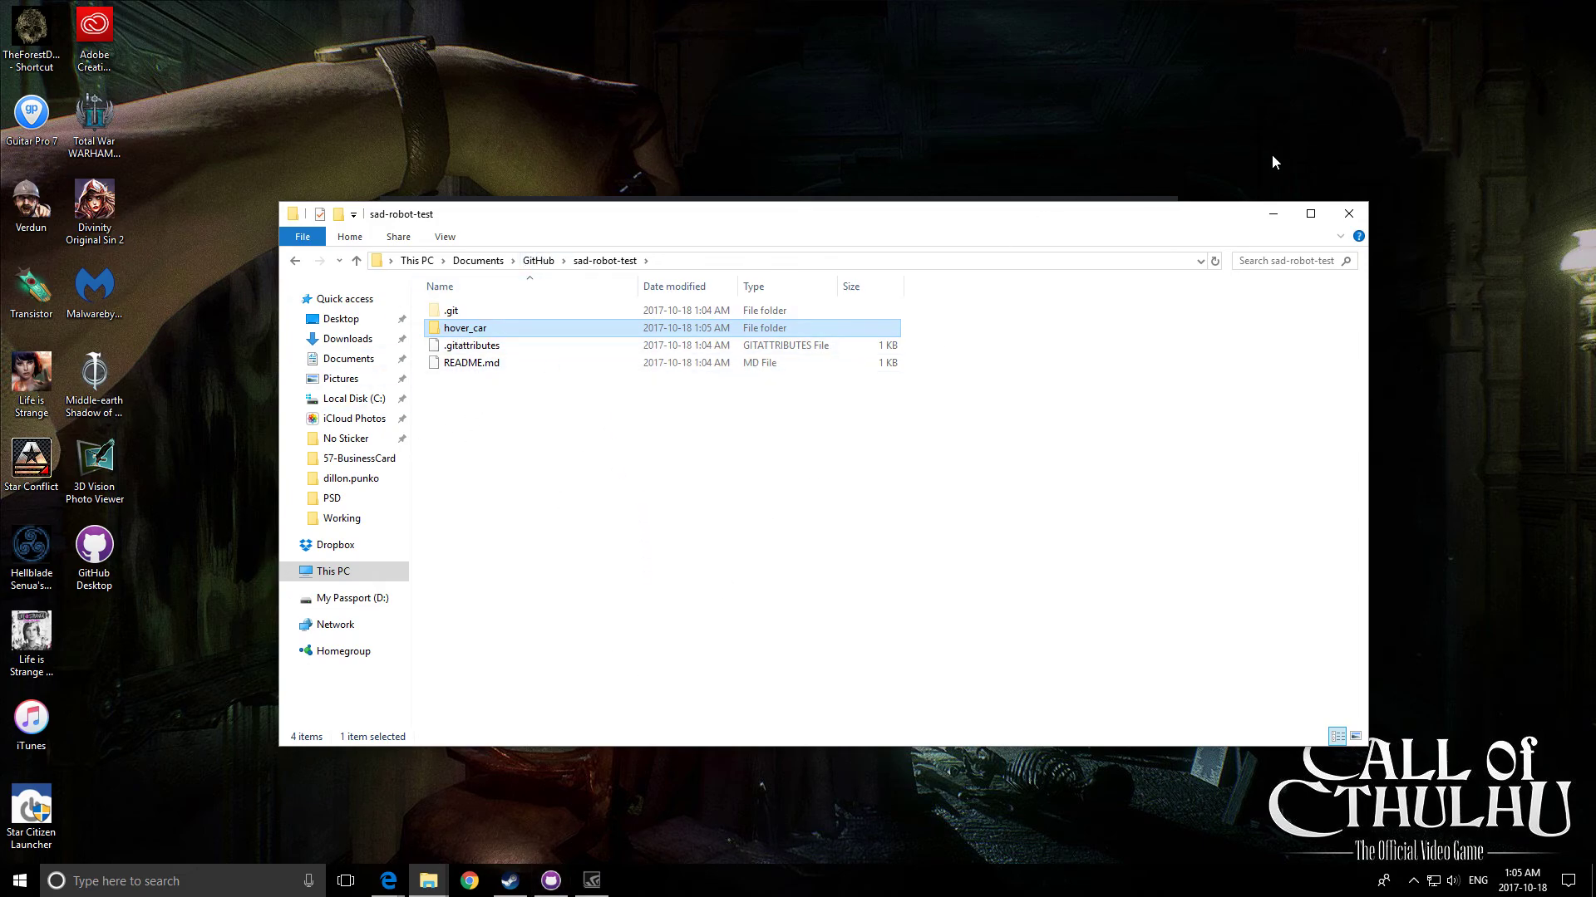
# Commit the 211 hover_car files to master with the summary 'Initial Upload'.
pyautogui.click(1269, 220)
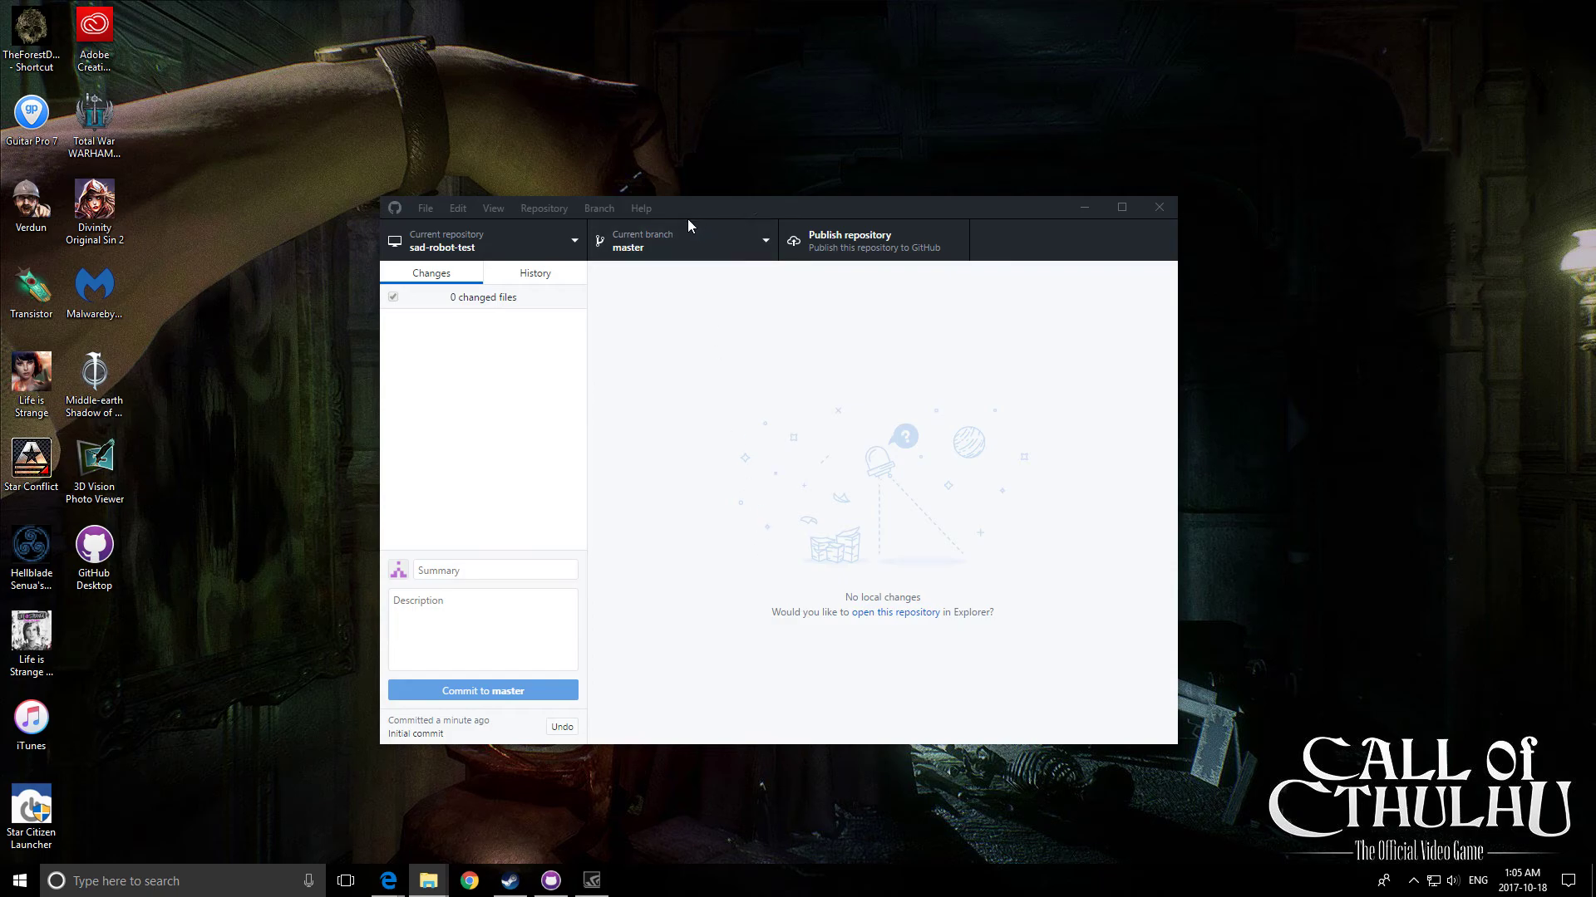
pyautogui.moveTo(730, 209)
pyautogui.mouseDown()
pyautogui.moveTo(713, 234)
pyautogui.moveTo(718, 201)
pyautogui.mouseUp()
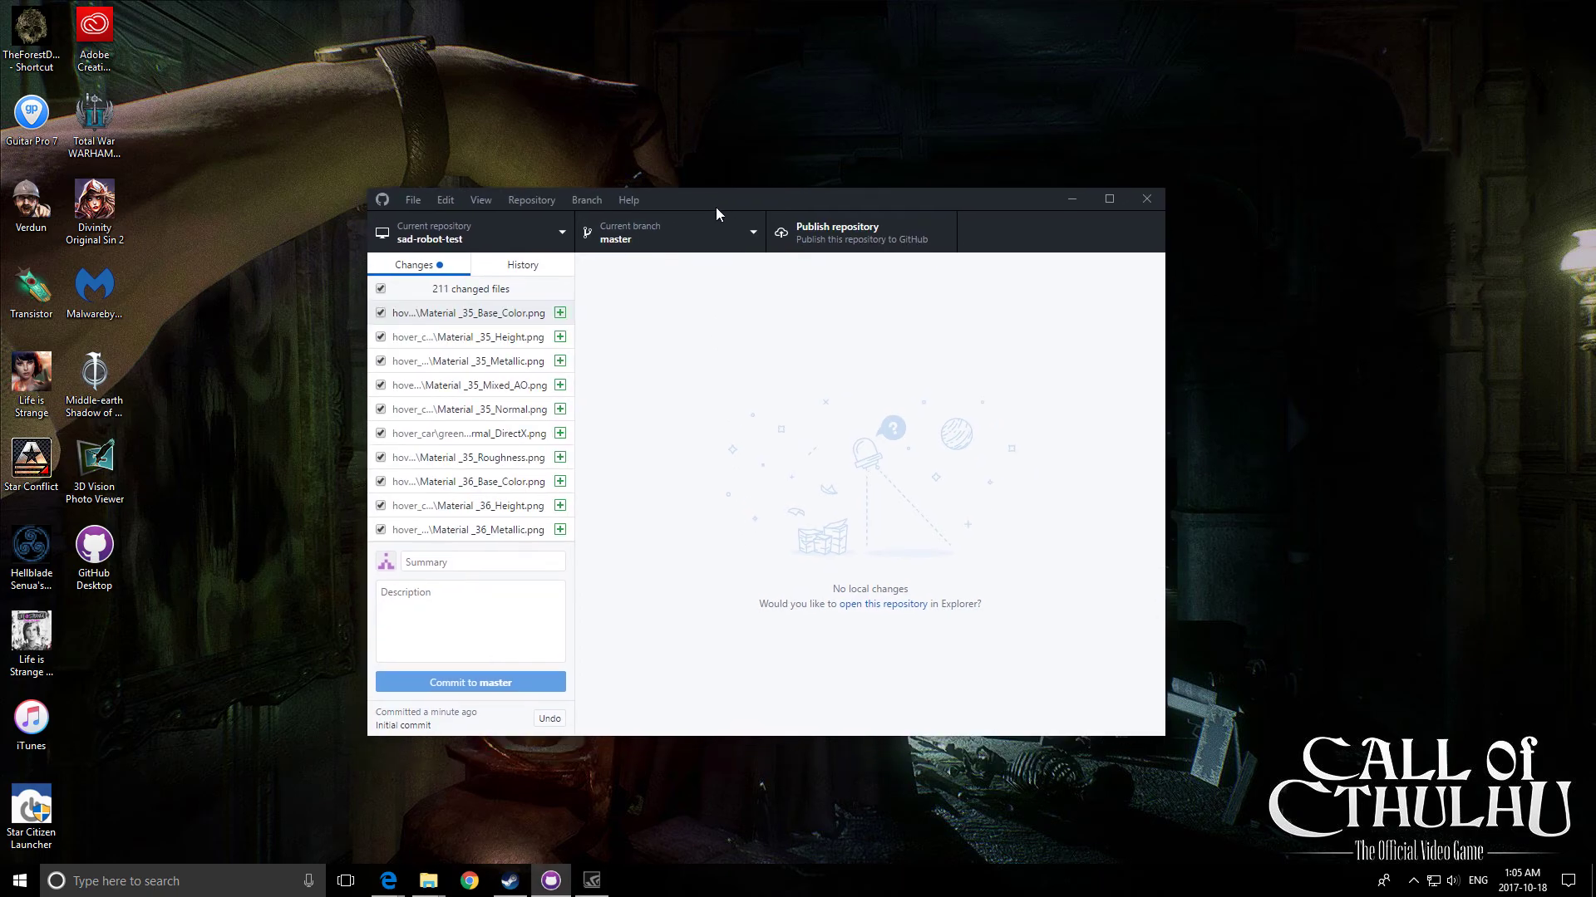
pyautogui.scroll(-15, 464, 424)
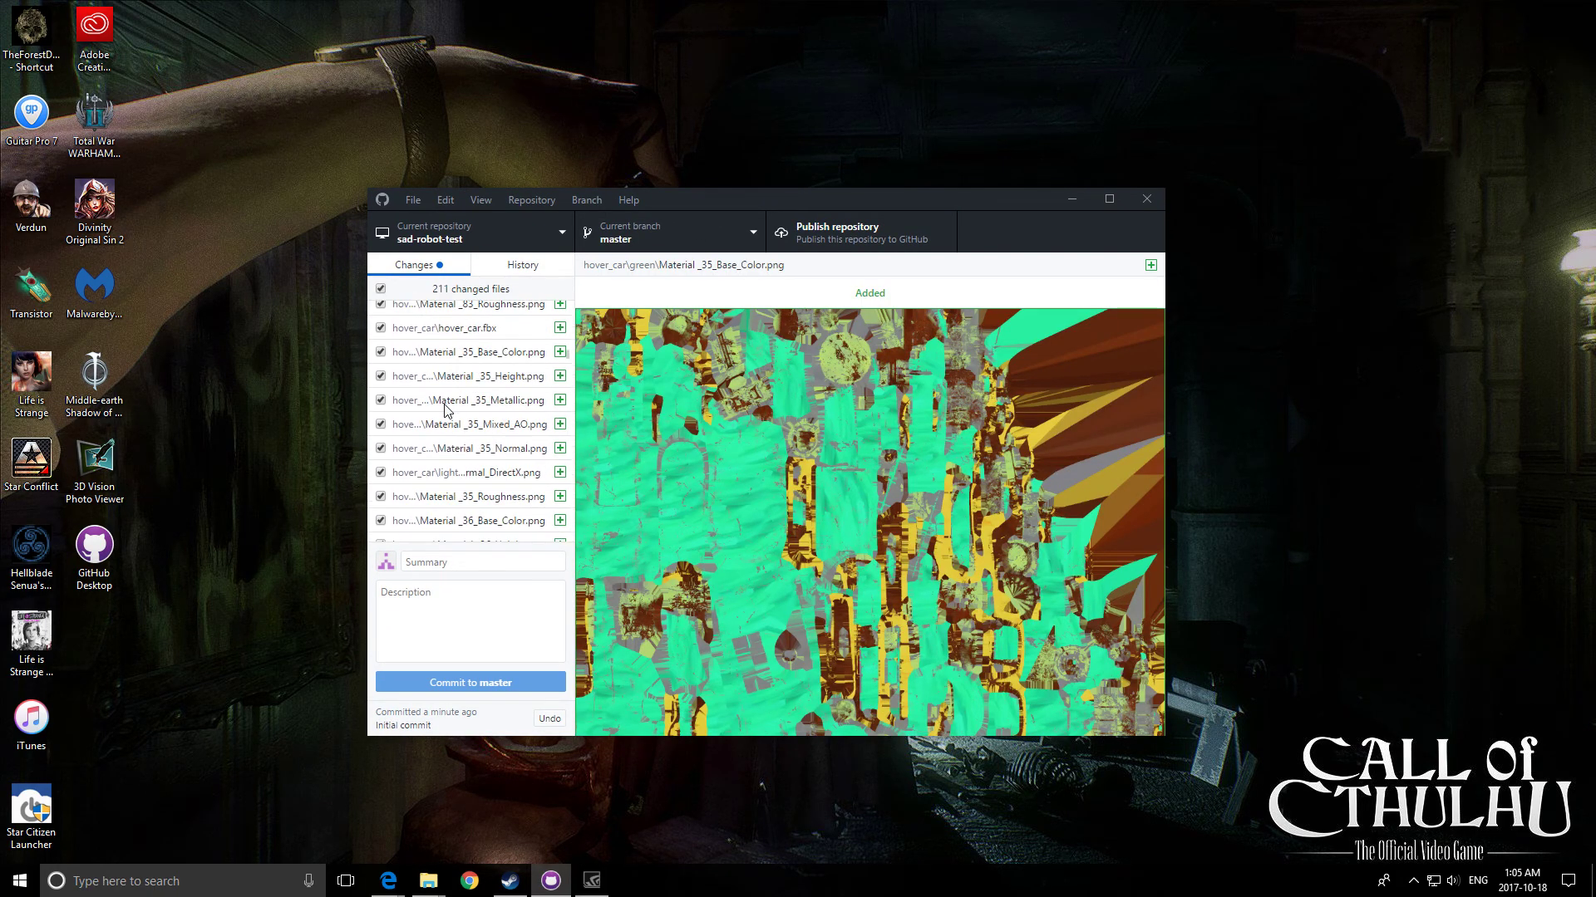
pyautogui.scroll(-10, 455, 426)
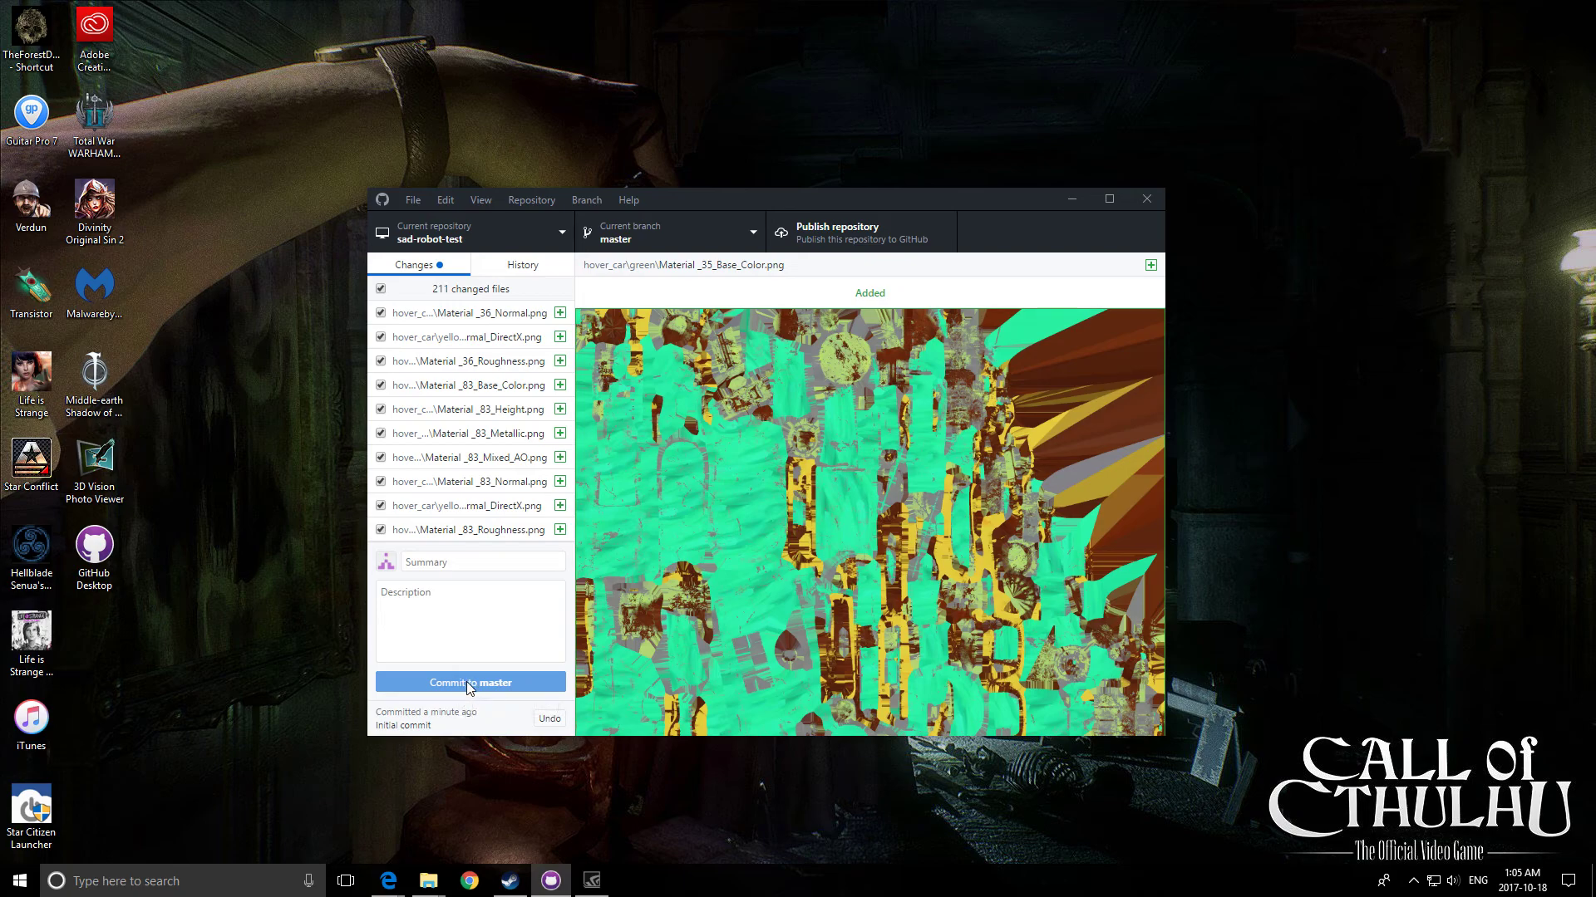
pyautogui.click(450, 562)
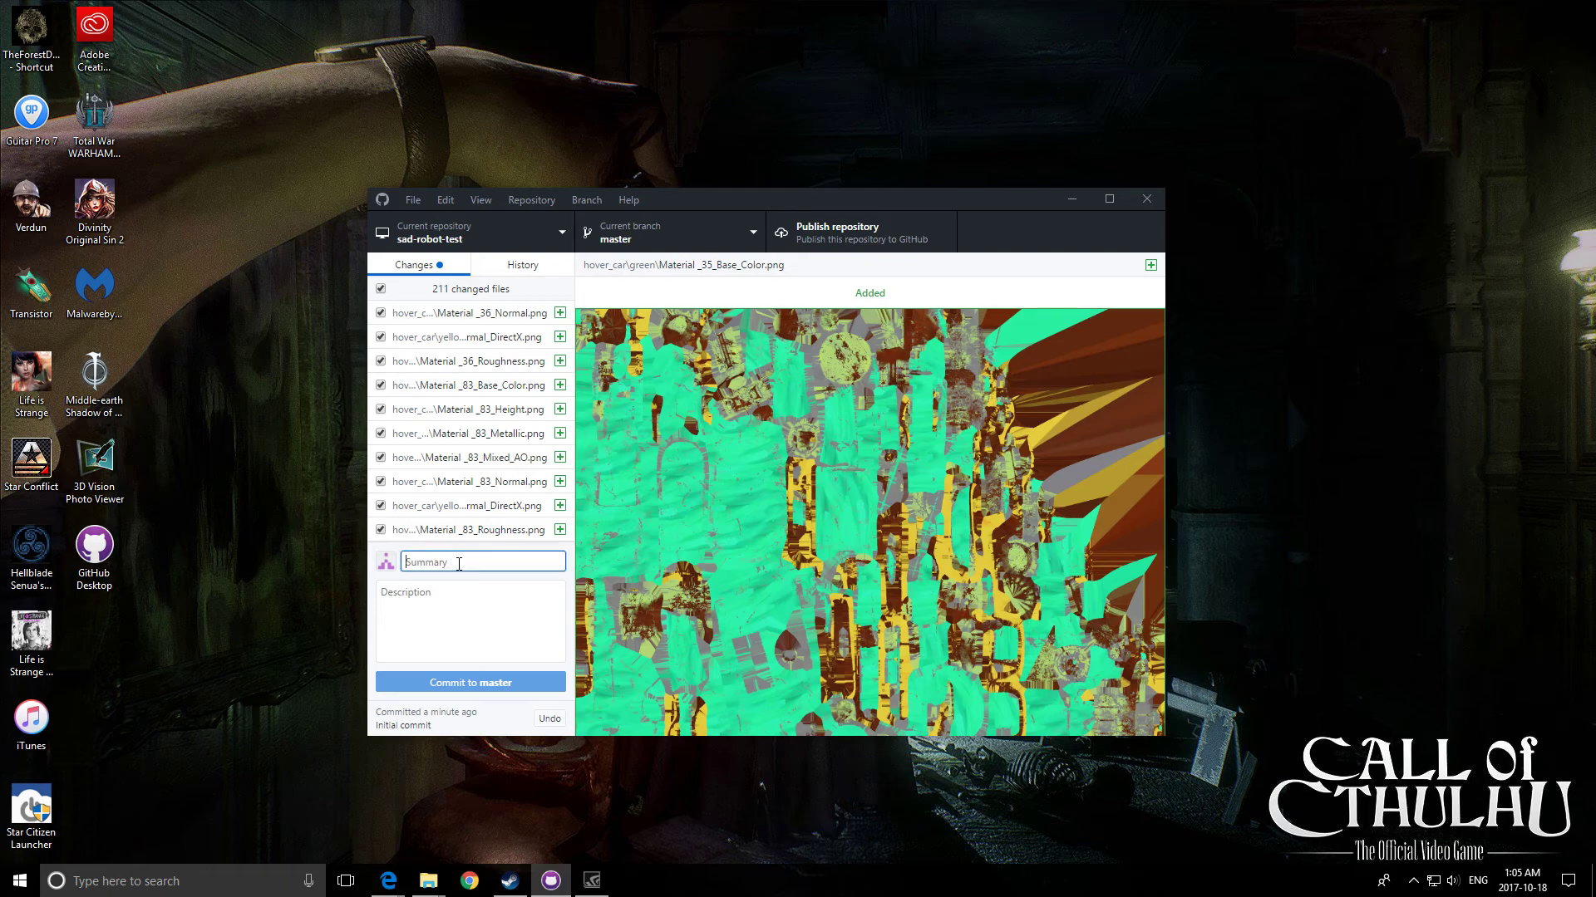
pyautogui.write('Initial Upload')
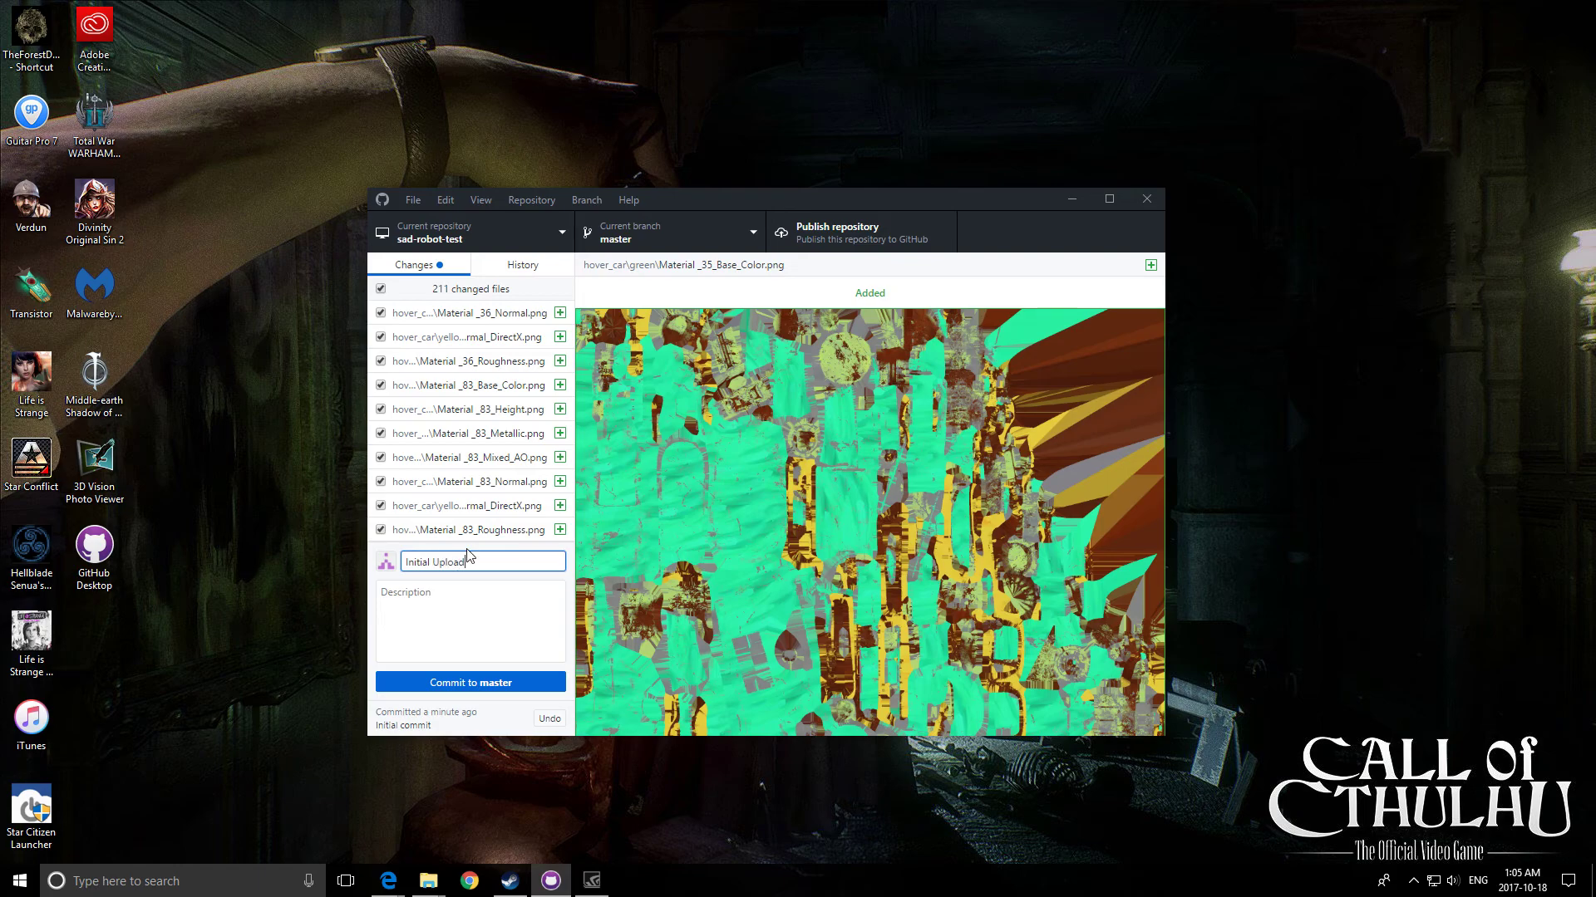
pyautogui.click(477, 683)
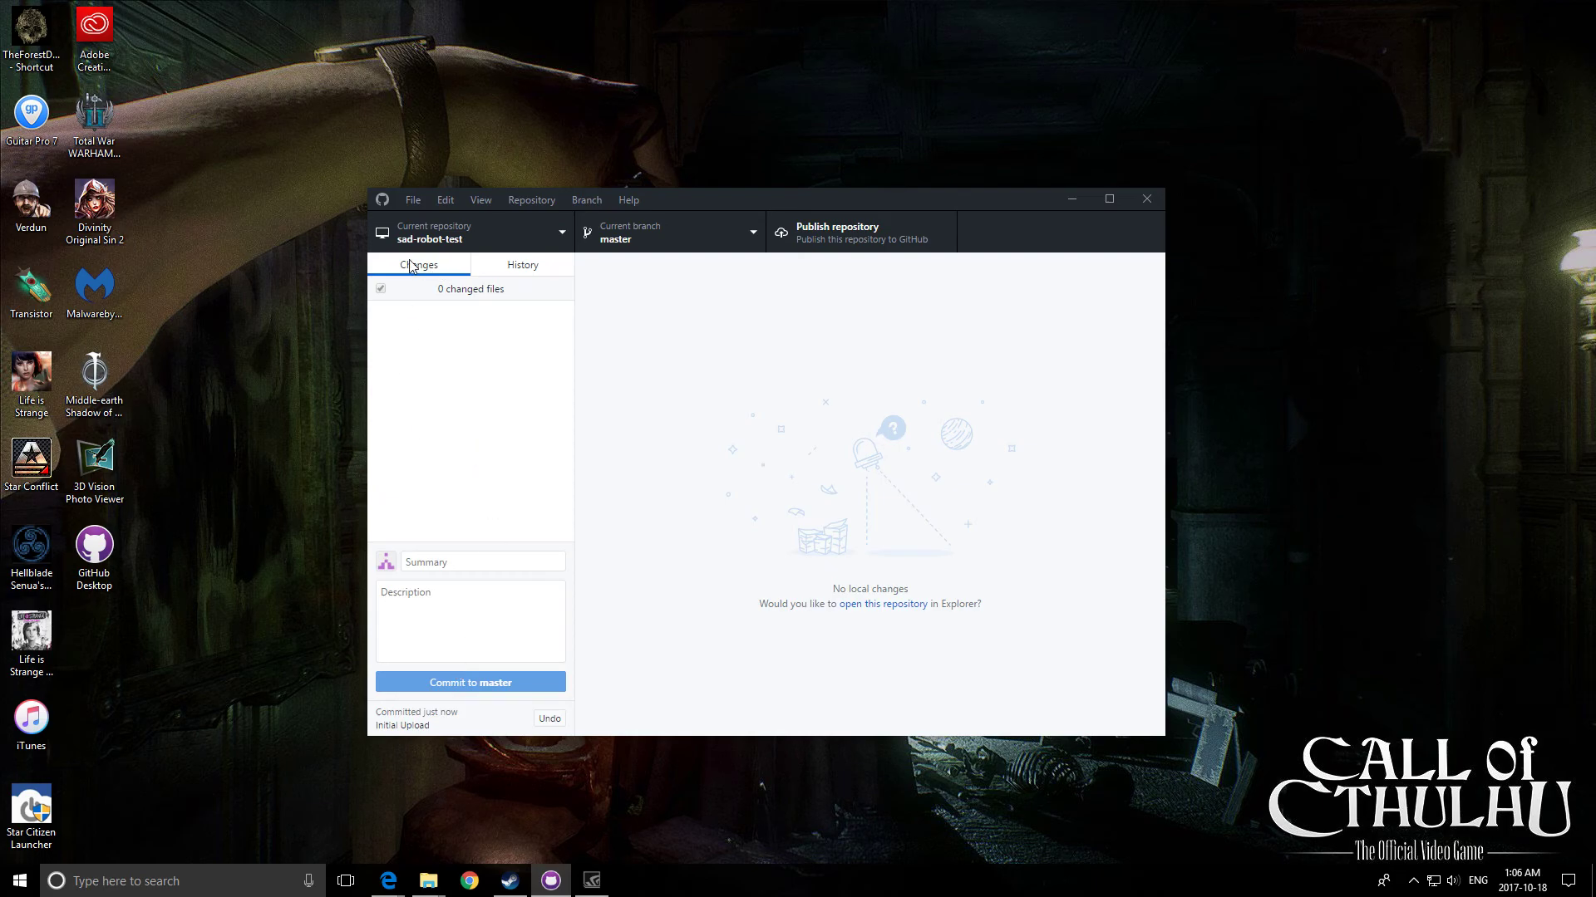
# Review the Initial Upload commit's files in History, then open the Publish repository settings.
pyautogui.click(520, 268)
pyautogui.click(493, 306)
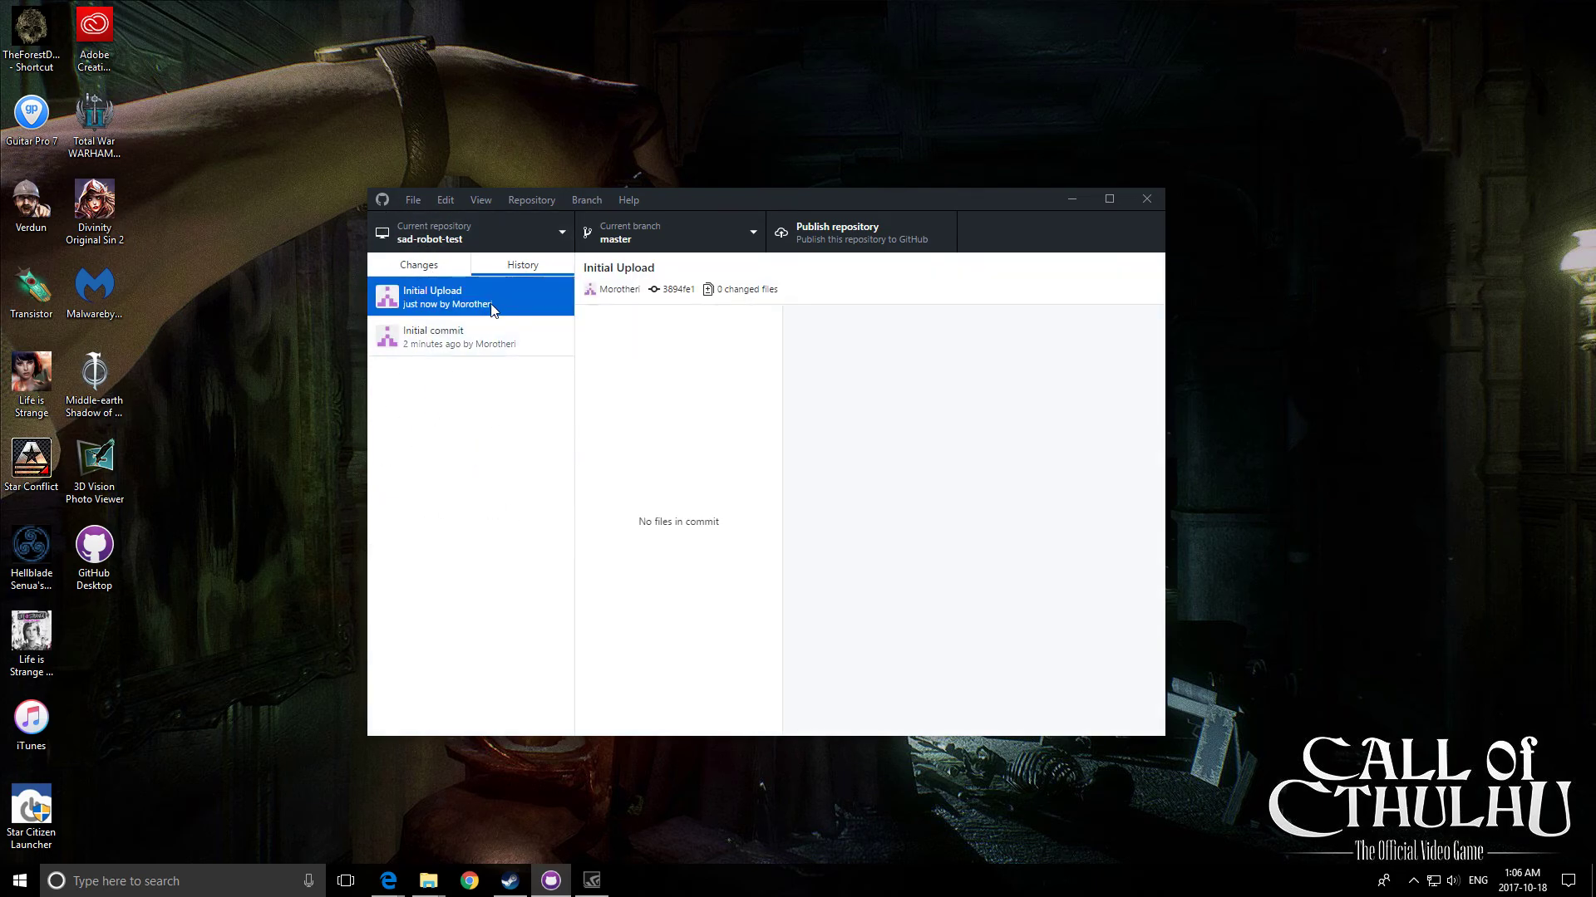
pyautogui.click(487, 337)
pyautogui.click(489, 291)
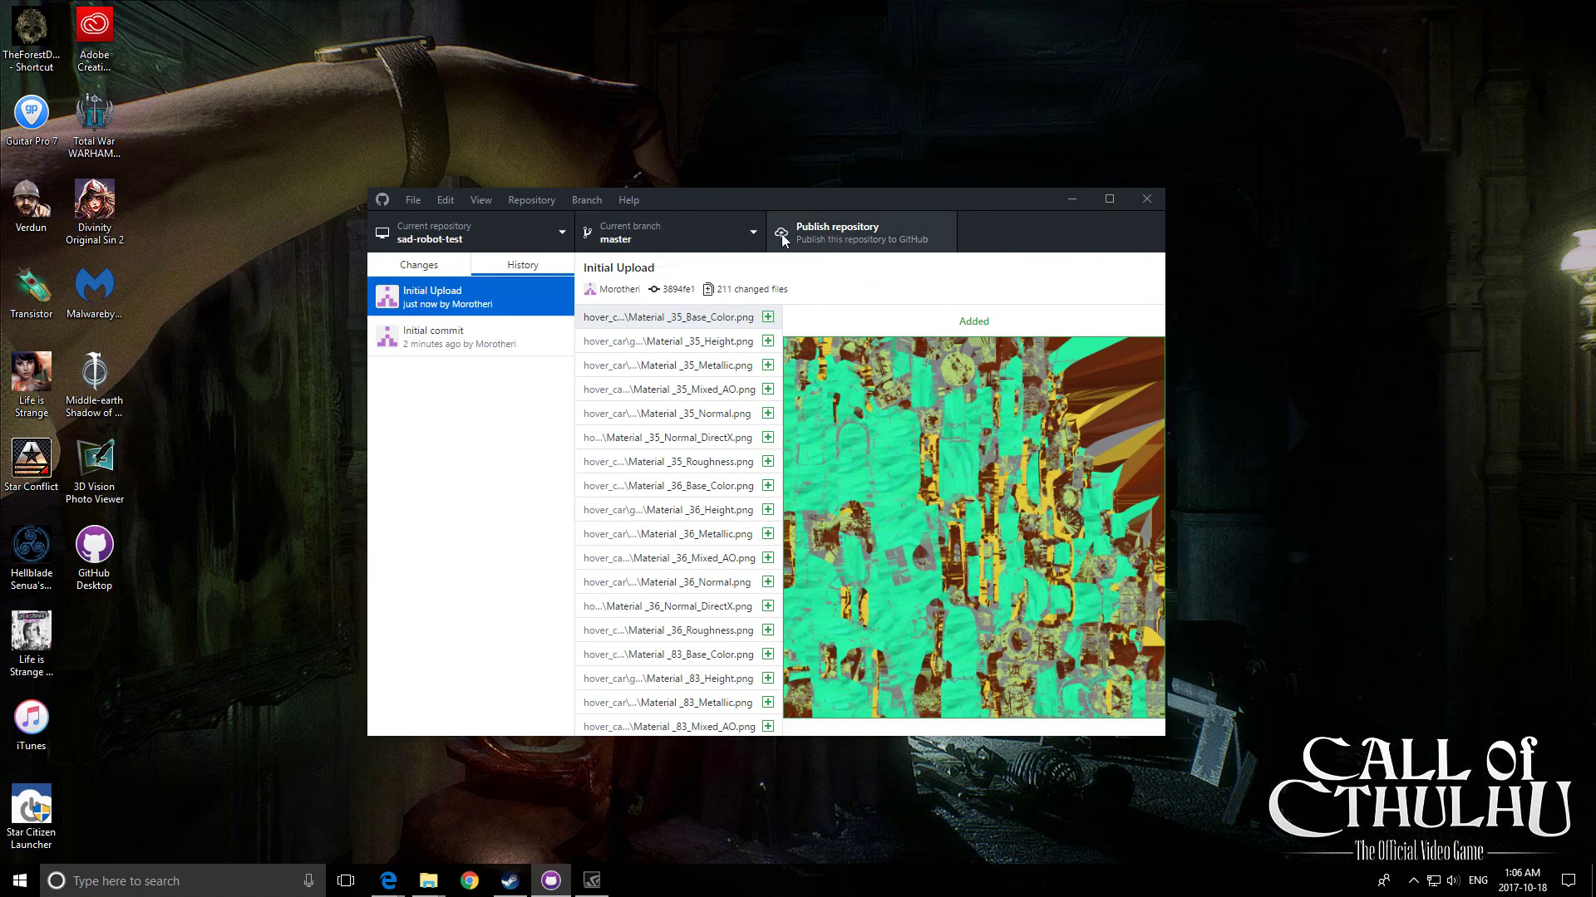
pyautogui.click(845, 232)
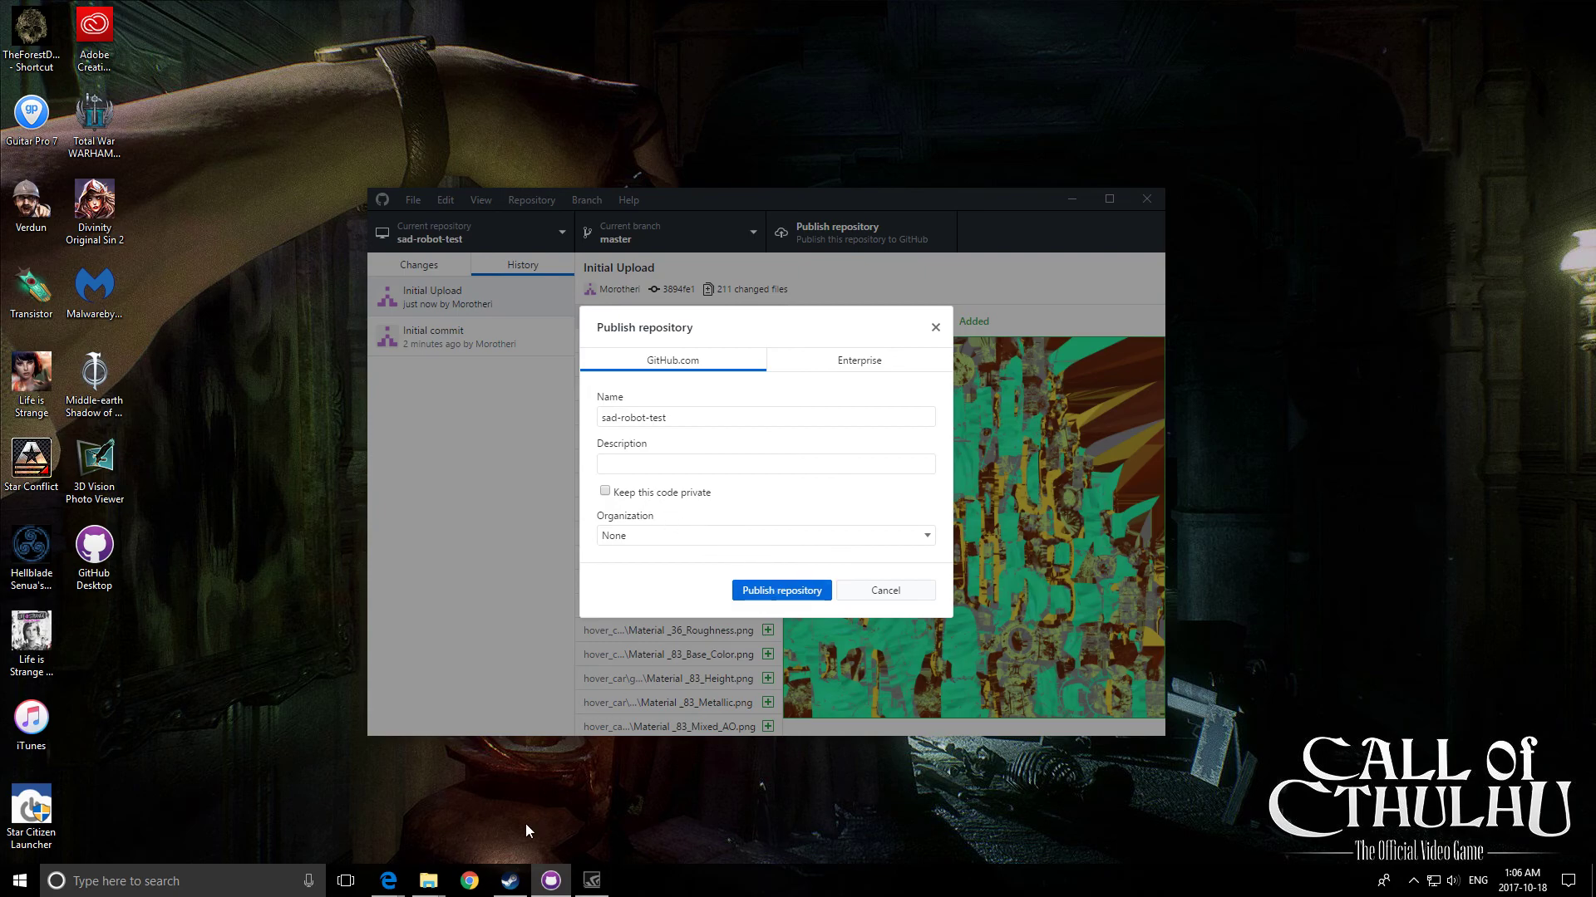
pyautogui.moveTo(389, 888)
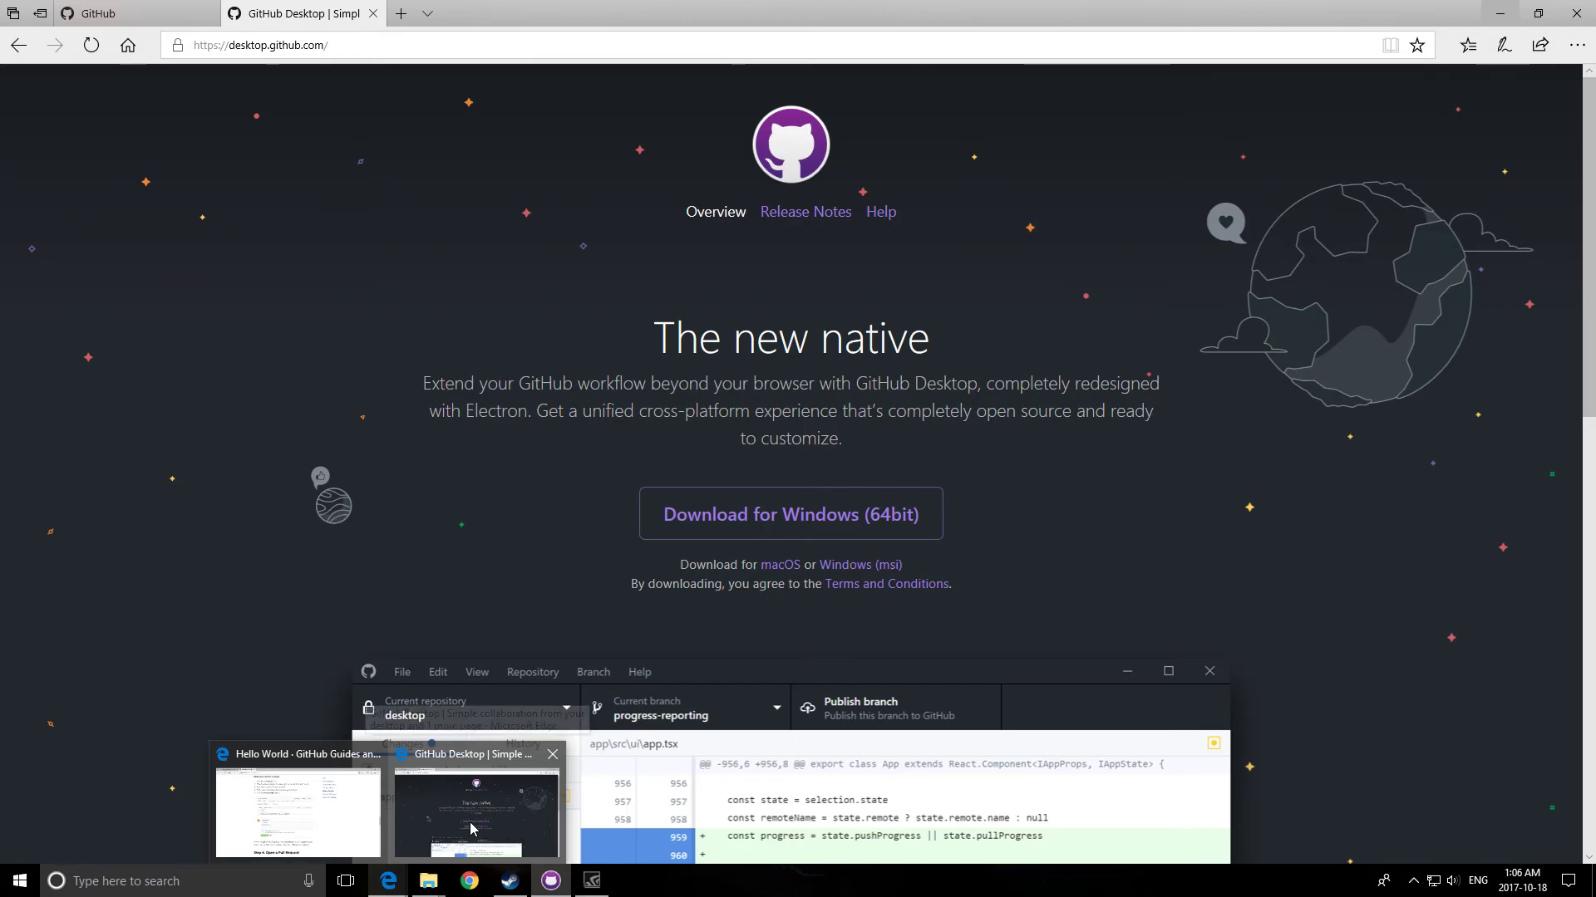
# Bring up the Hello World guide window in the browser.
pyautogui.moveTo(349, 820)
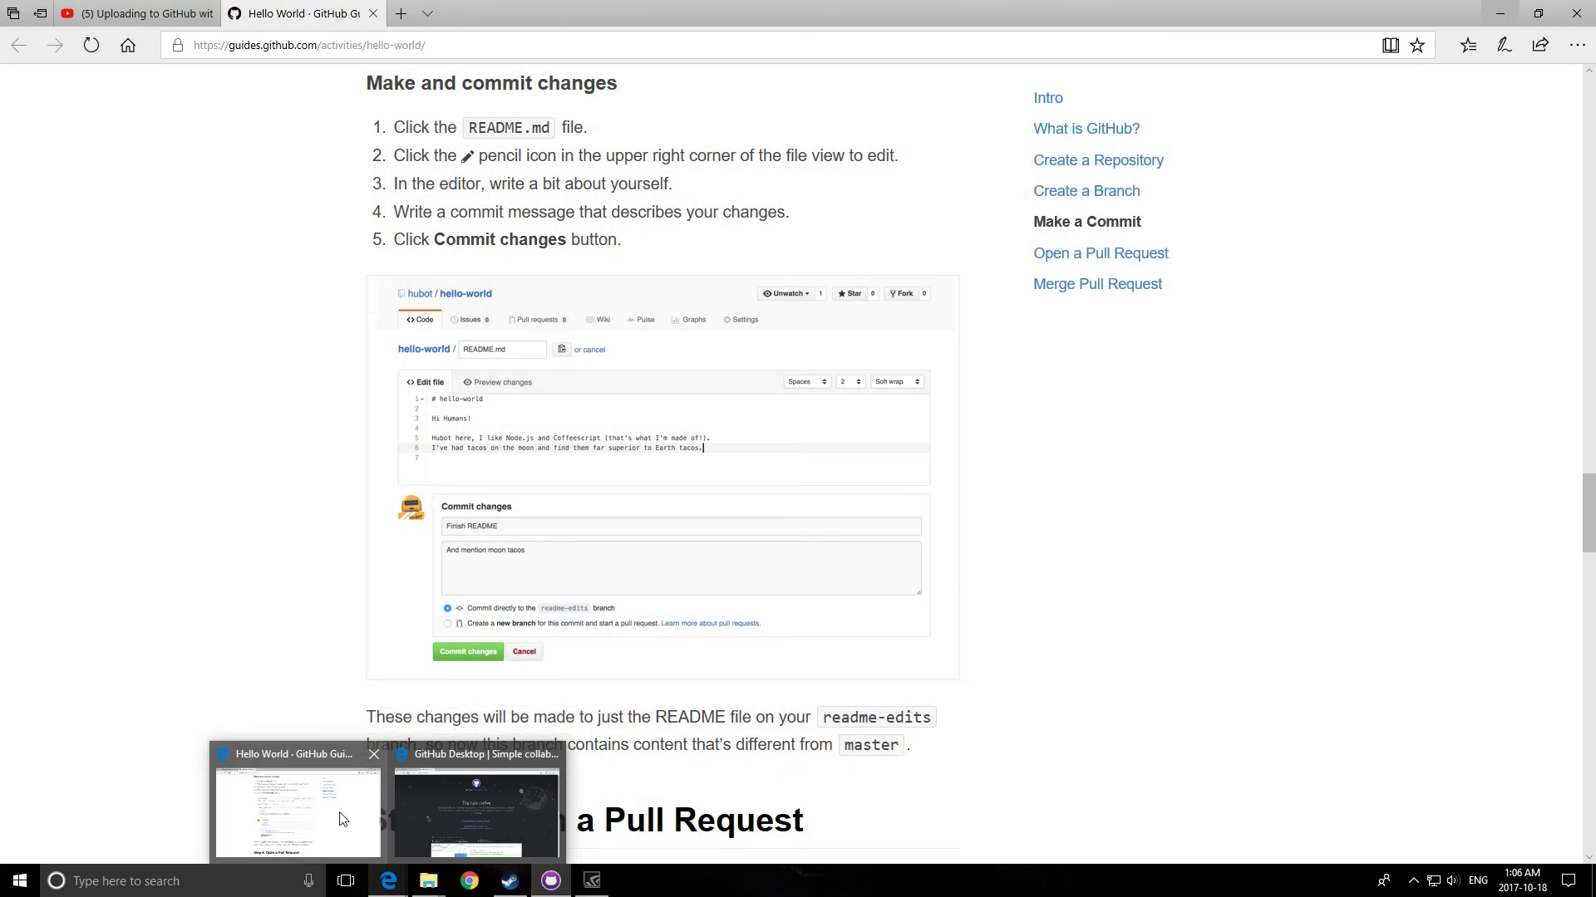
pyautogui.moveTo(446, 818)
pyautogui.click(298, 810)
pyautogui.scroll(12, 308, 577)
pyautogui.scroll(20, 300, 573)
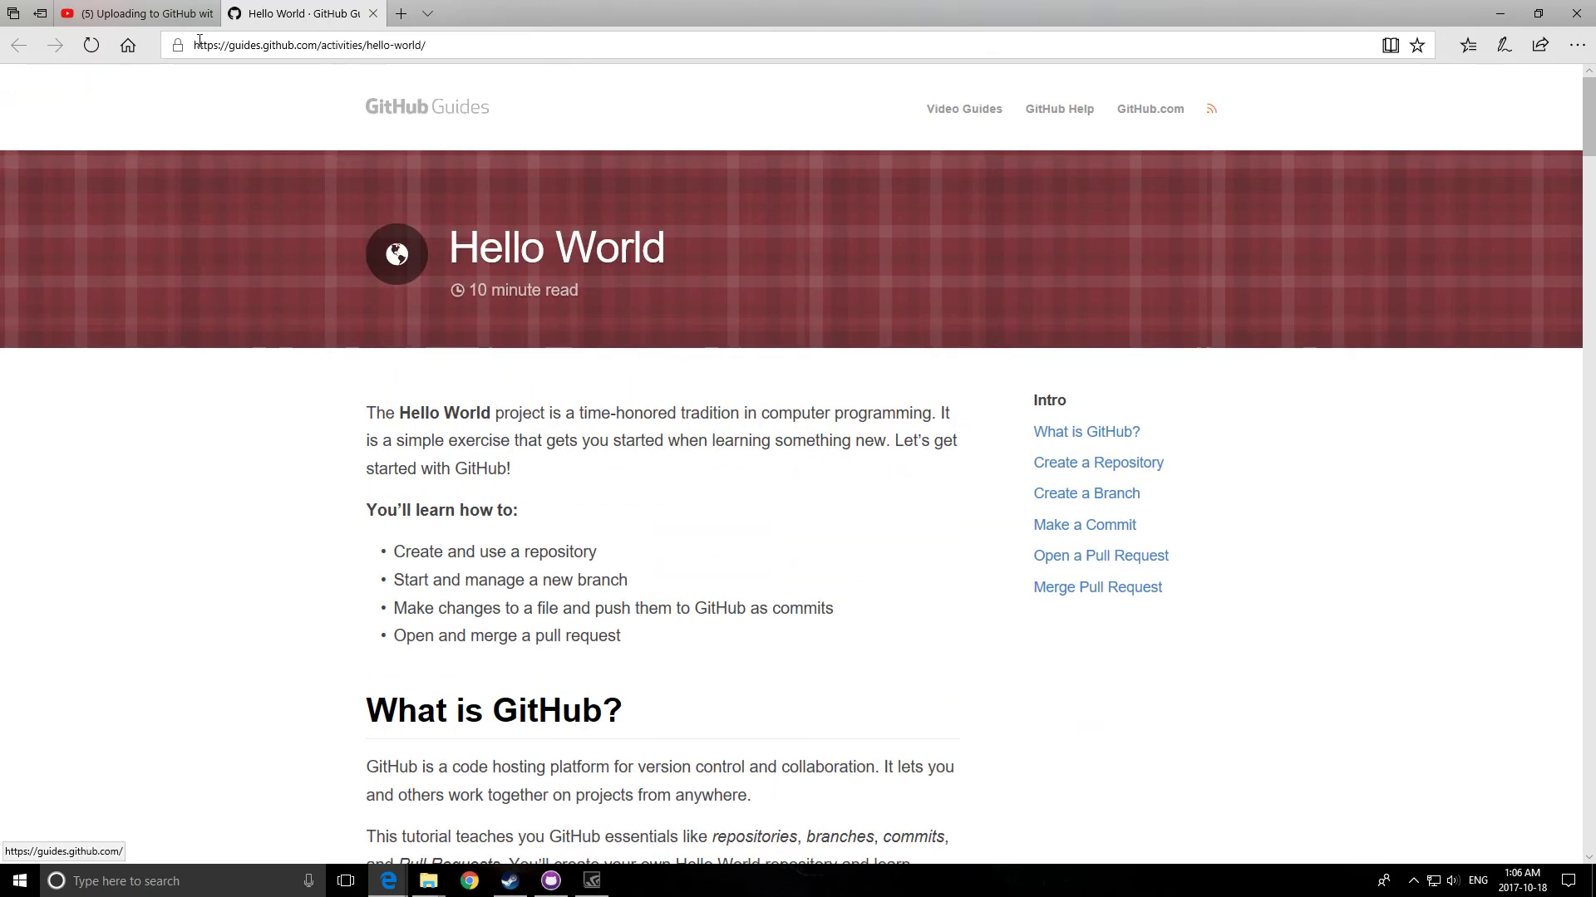
# Review the GitHub account's email settings, then minimize that browser window.
pyautogui.moveTo(400, 891)
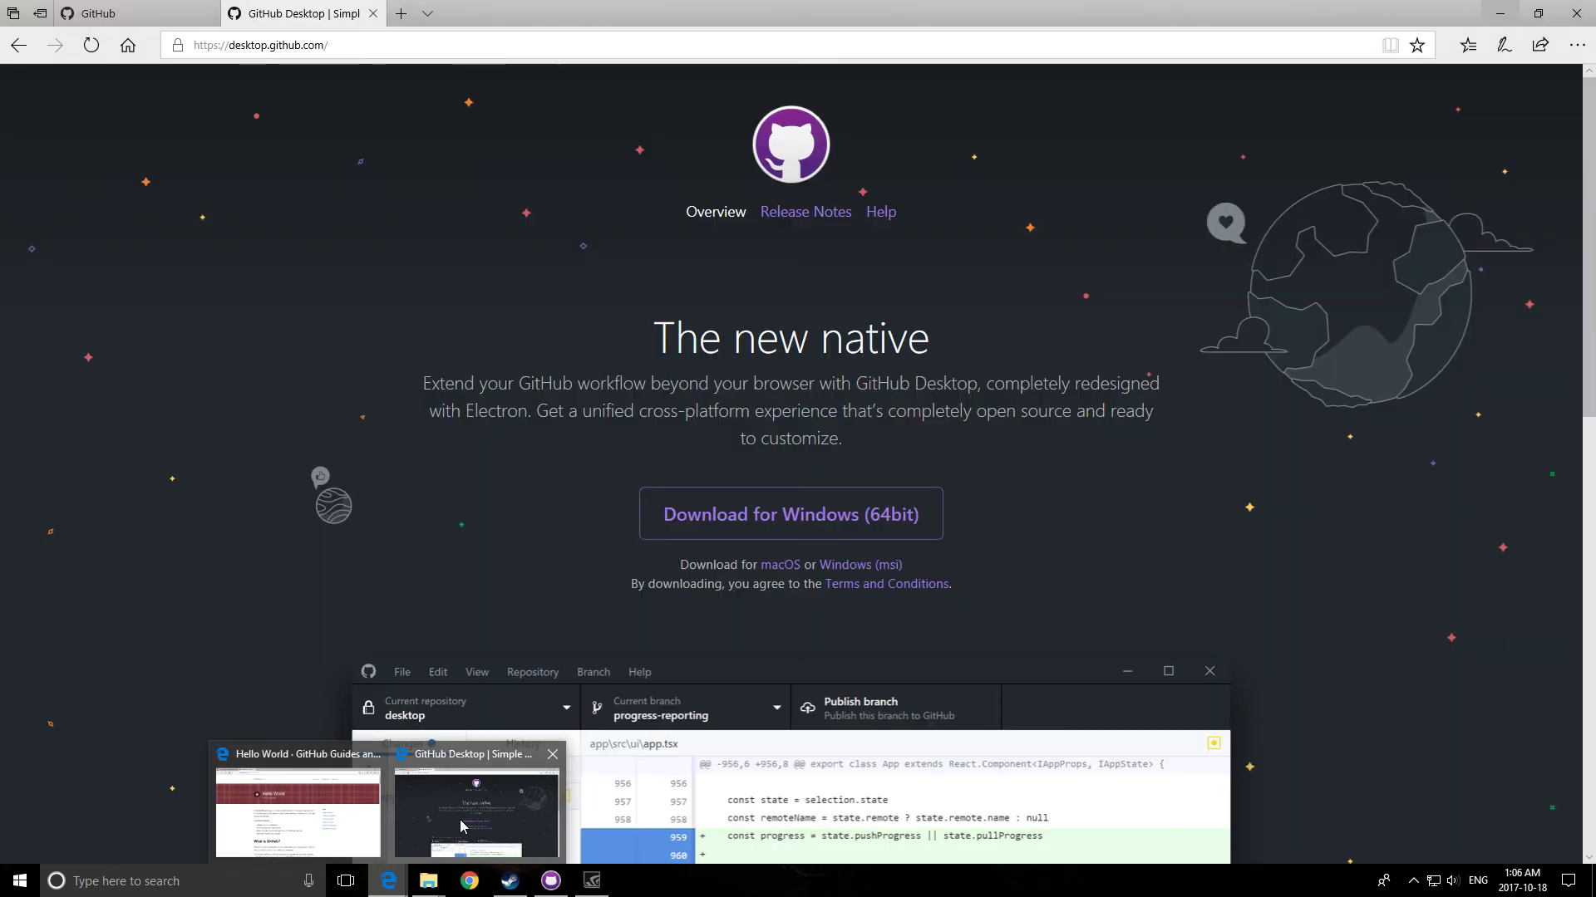
pyautogui.click(460, 819)
pyautogui.click(108, 13)
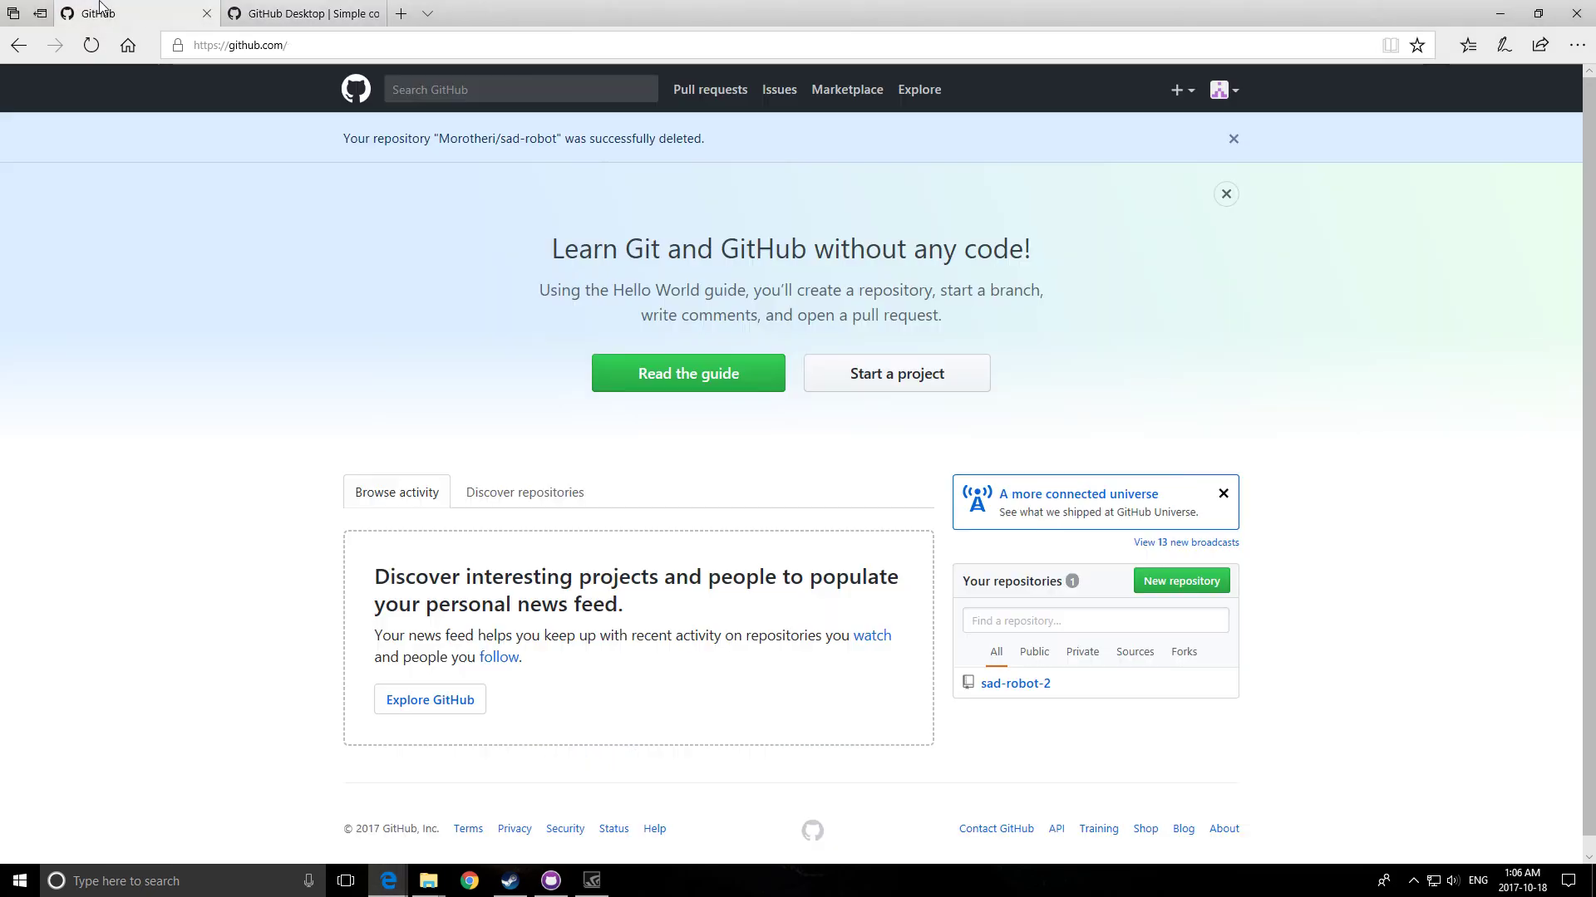
pyautogui.click(1230, 87)
pyautogui.click(1139, 288)
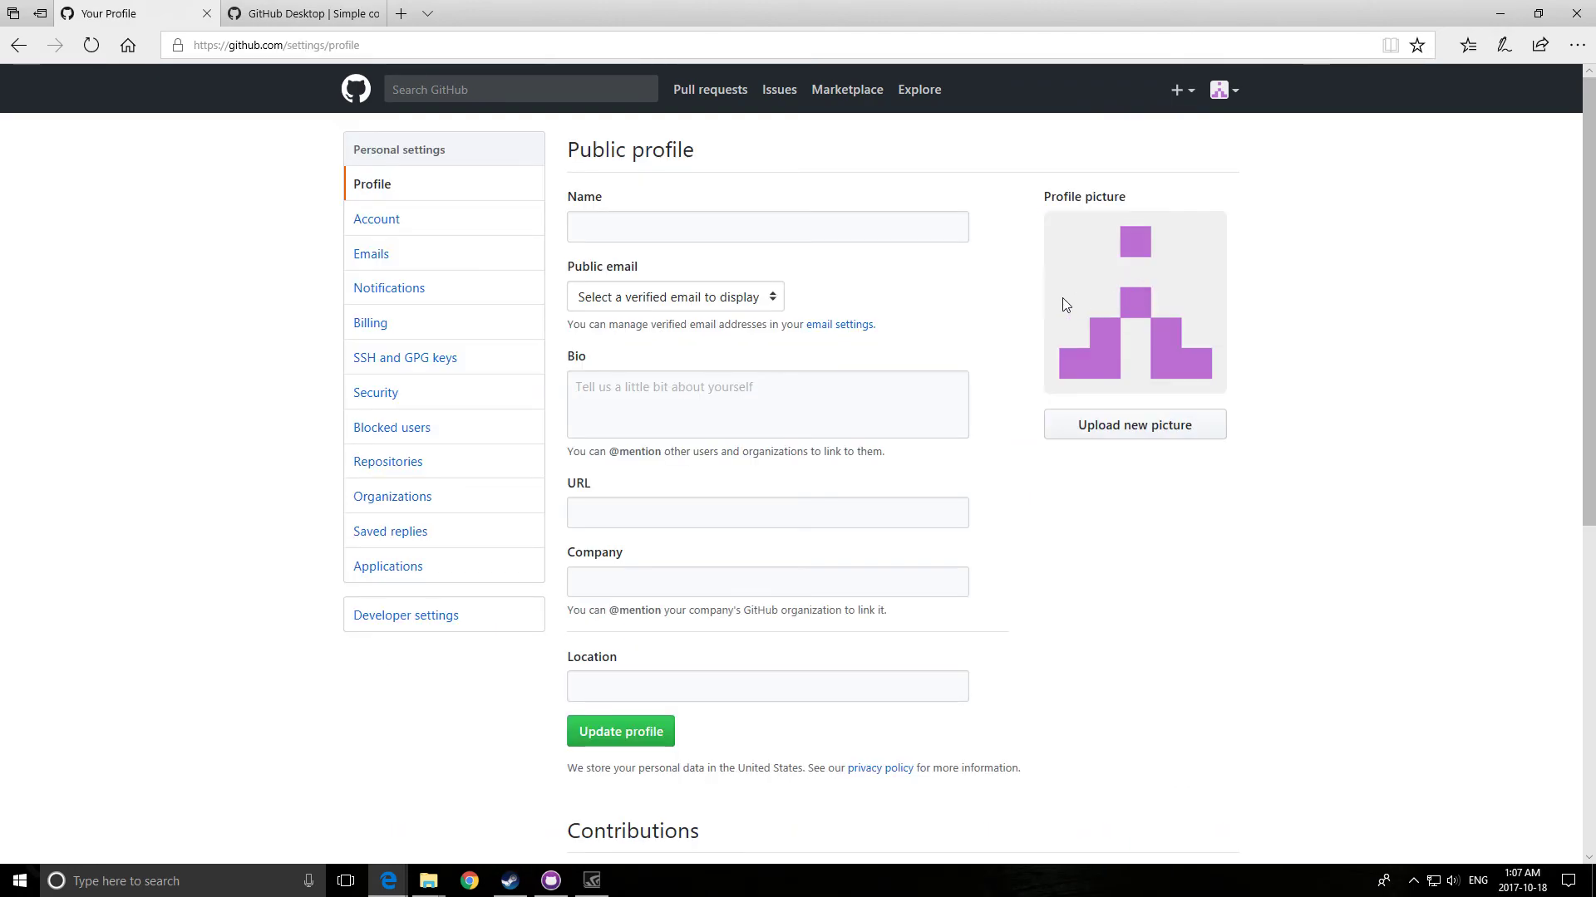
pyautogui.click(449, 262)
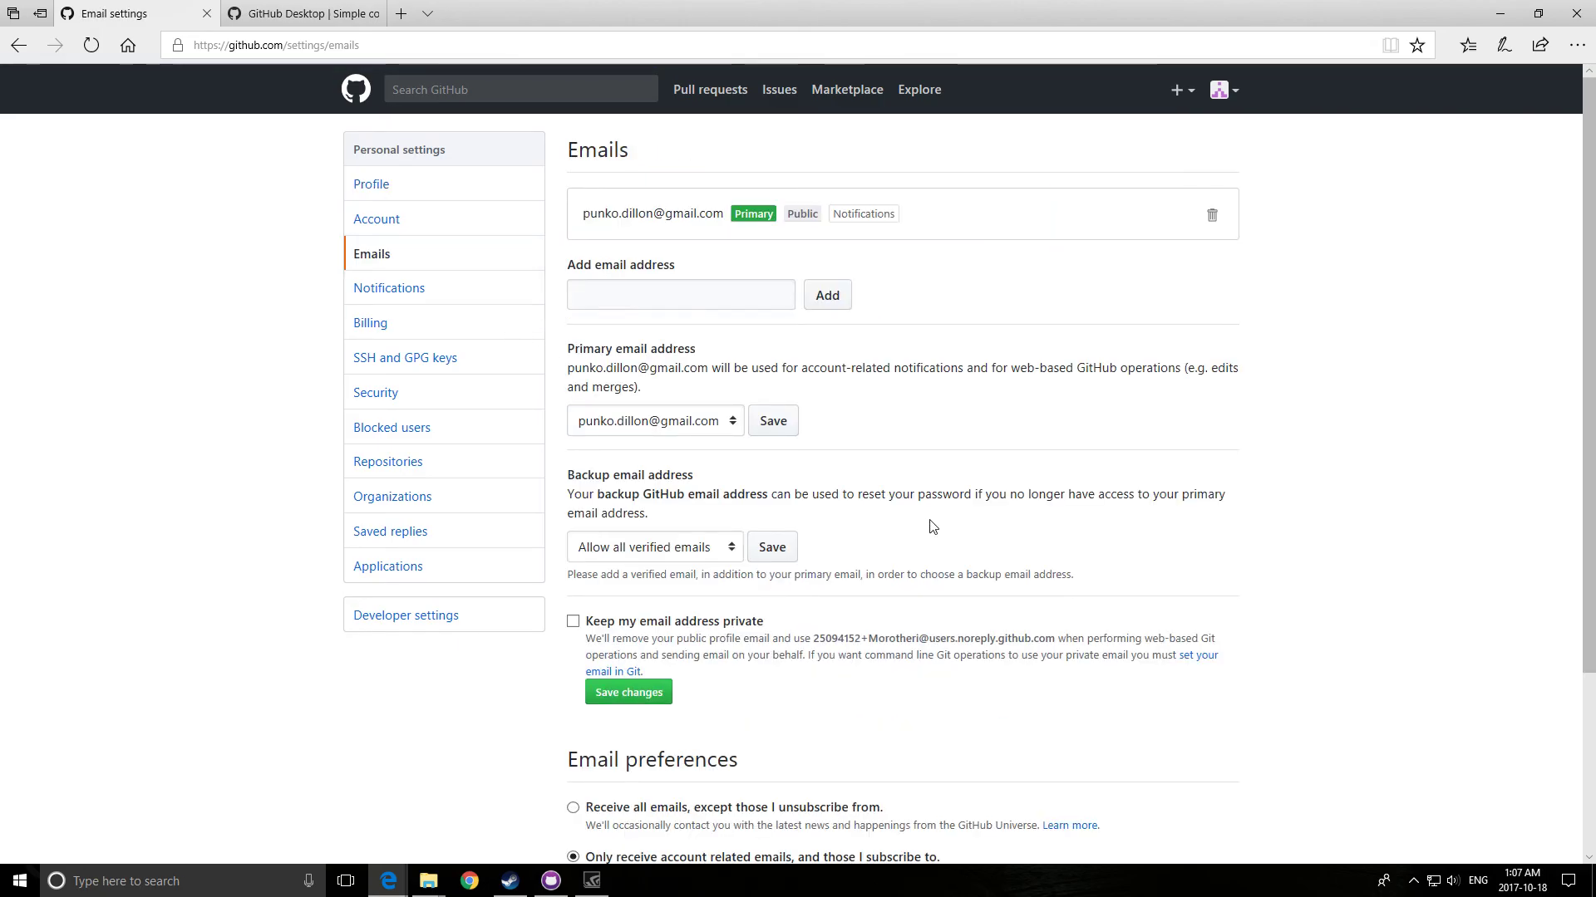
pyautogui.scroll(-3, 930, 520)
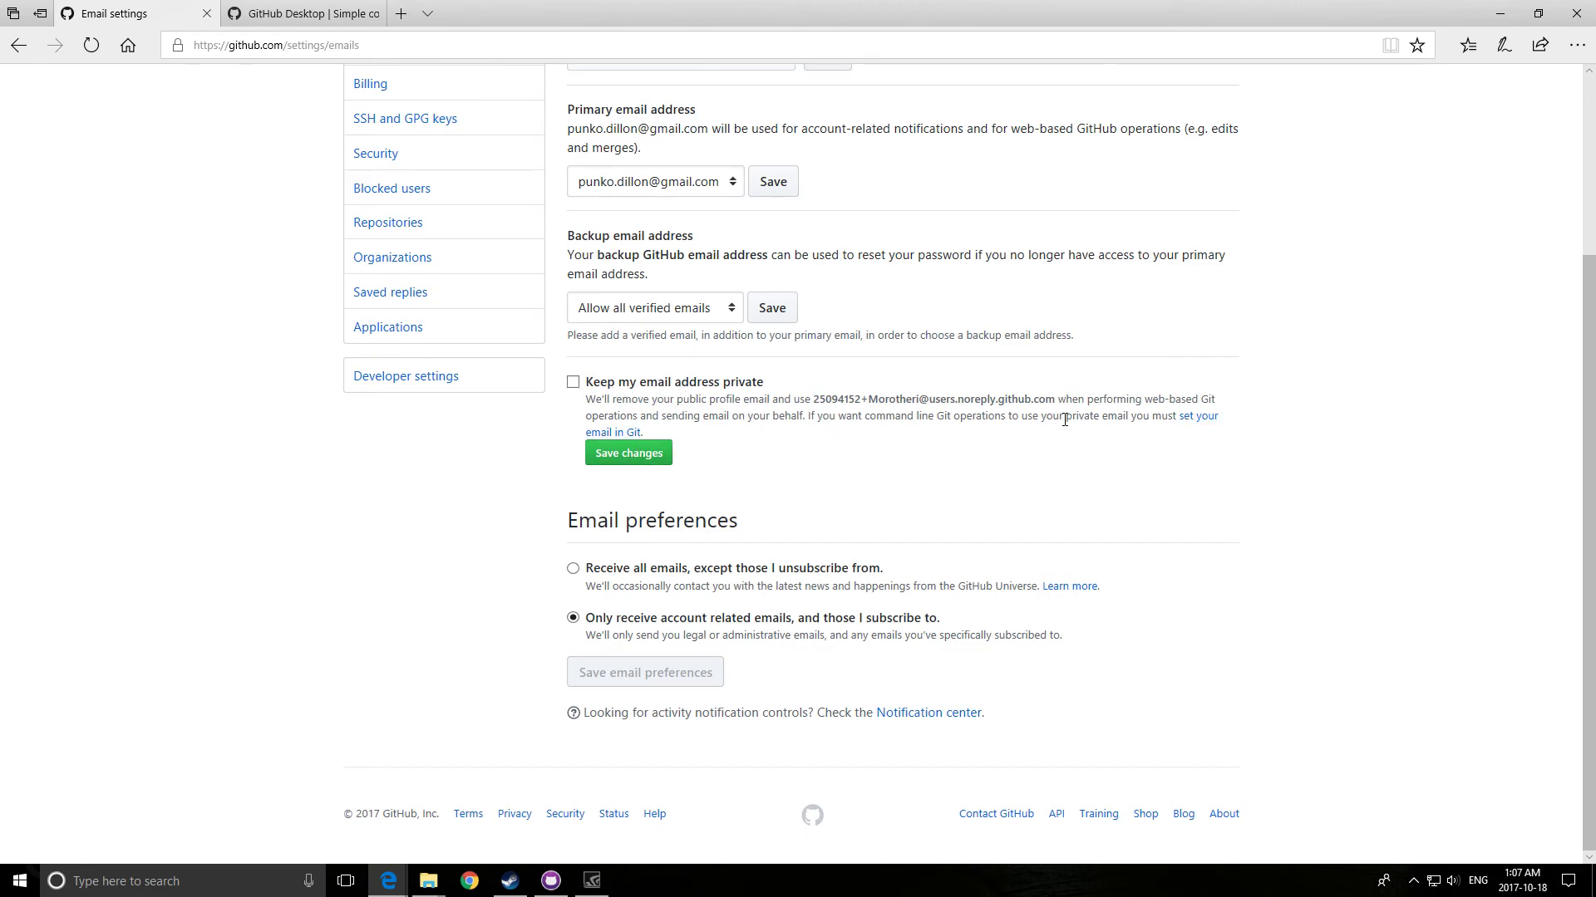
pyautogui.scroll(3, 1064, 420)
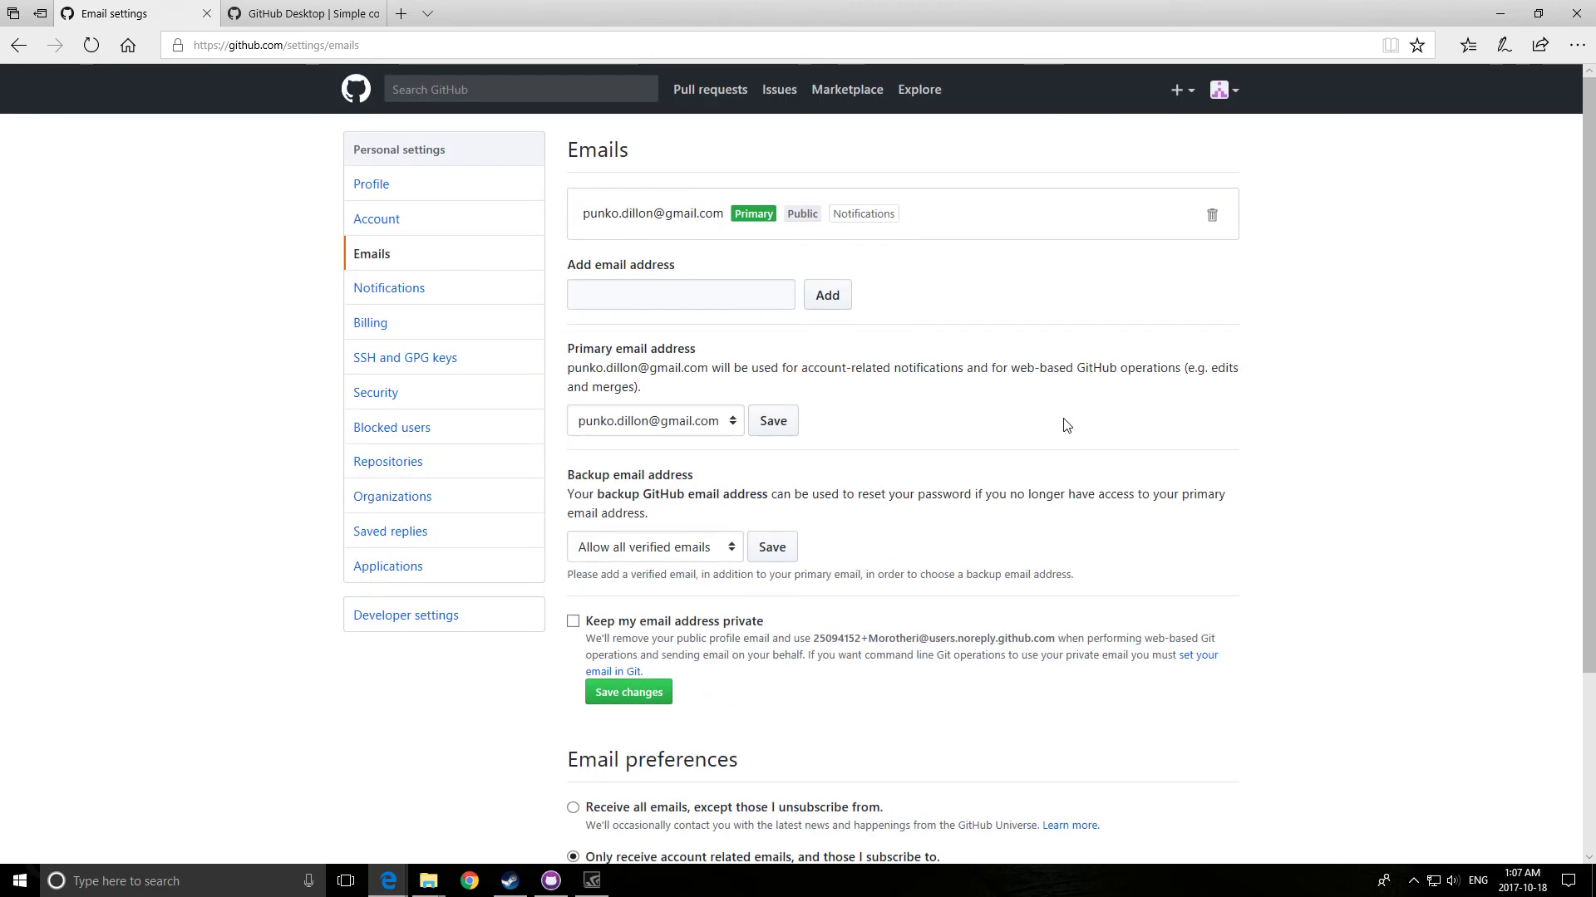
pyautogui.click(1501, 16)
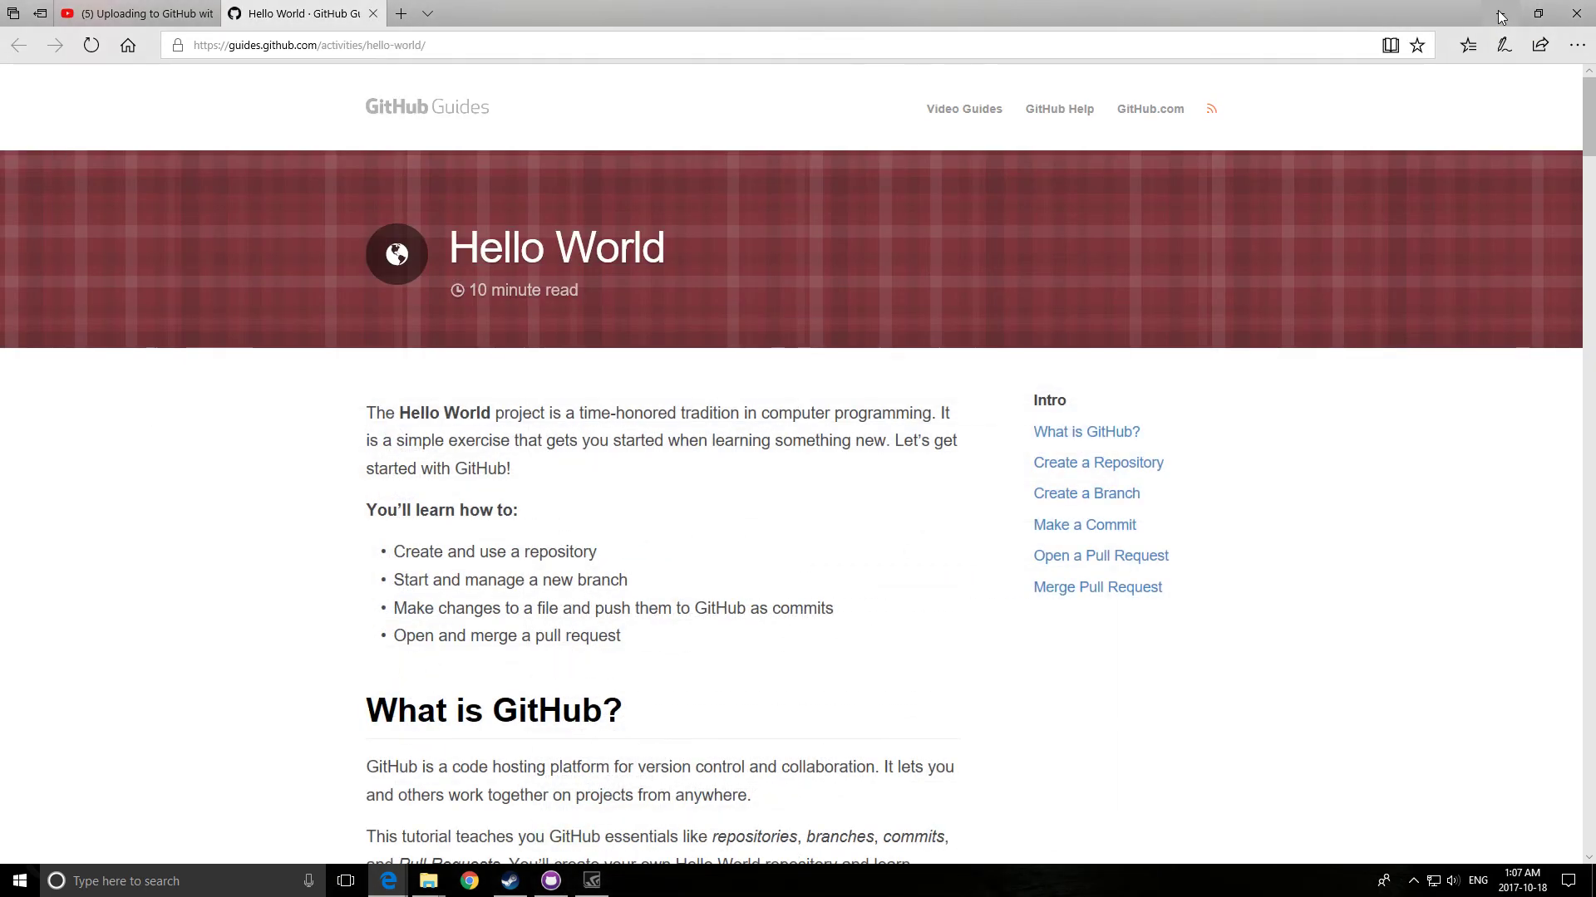
# Publish sad-robot-test to GitHub and let the push to origin continue in the background.
pyautogui.click(1501, 14)
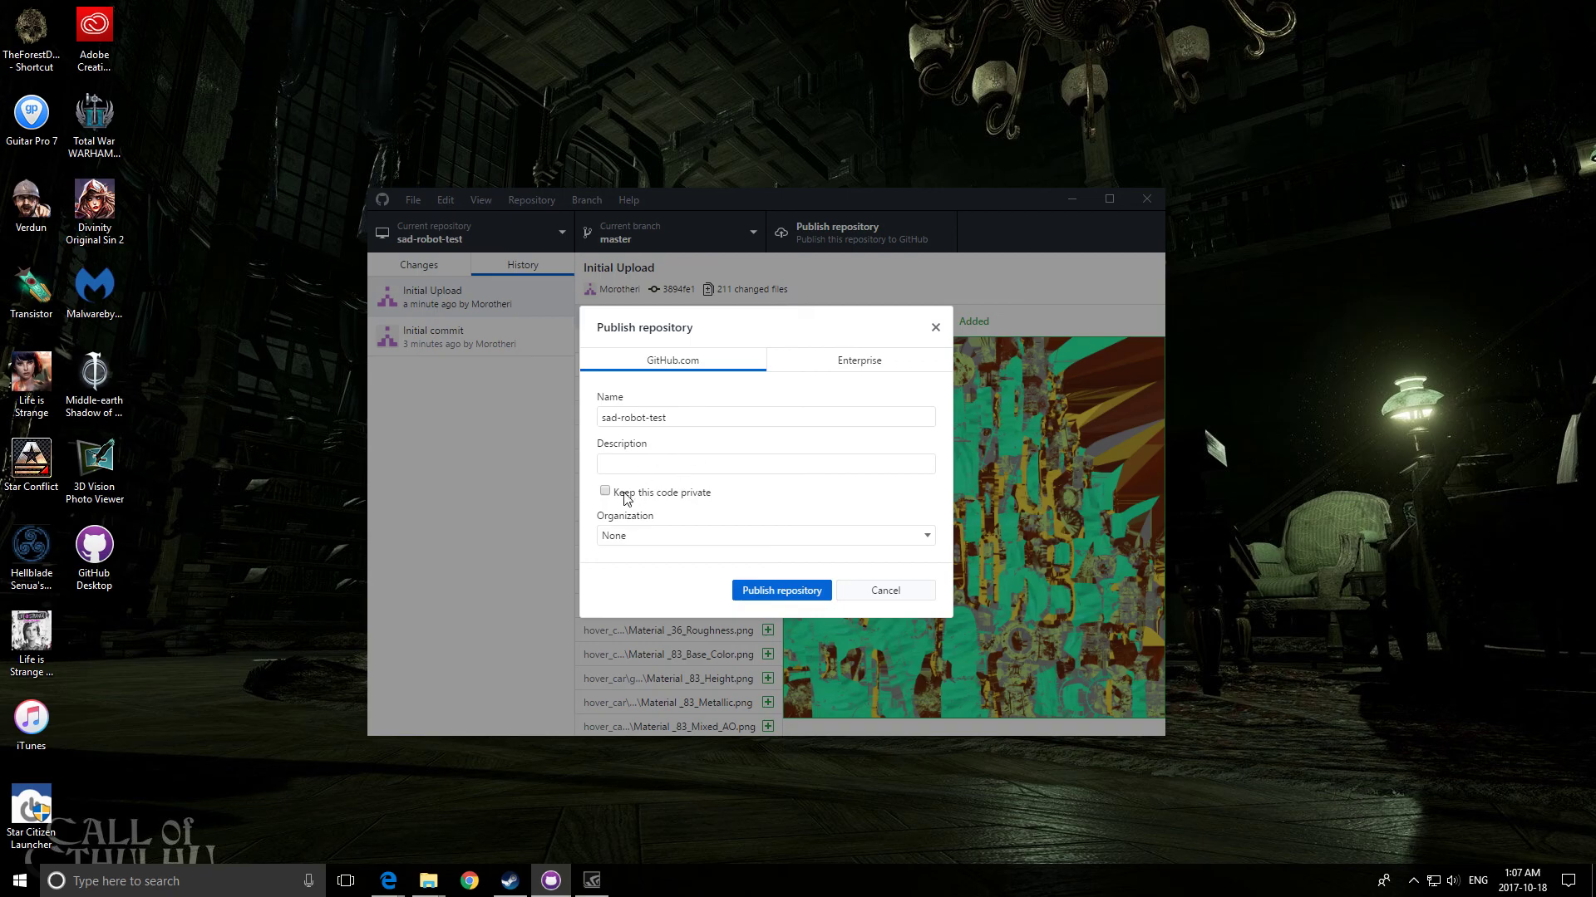
pyautogui.click(788, 593)
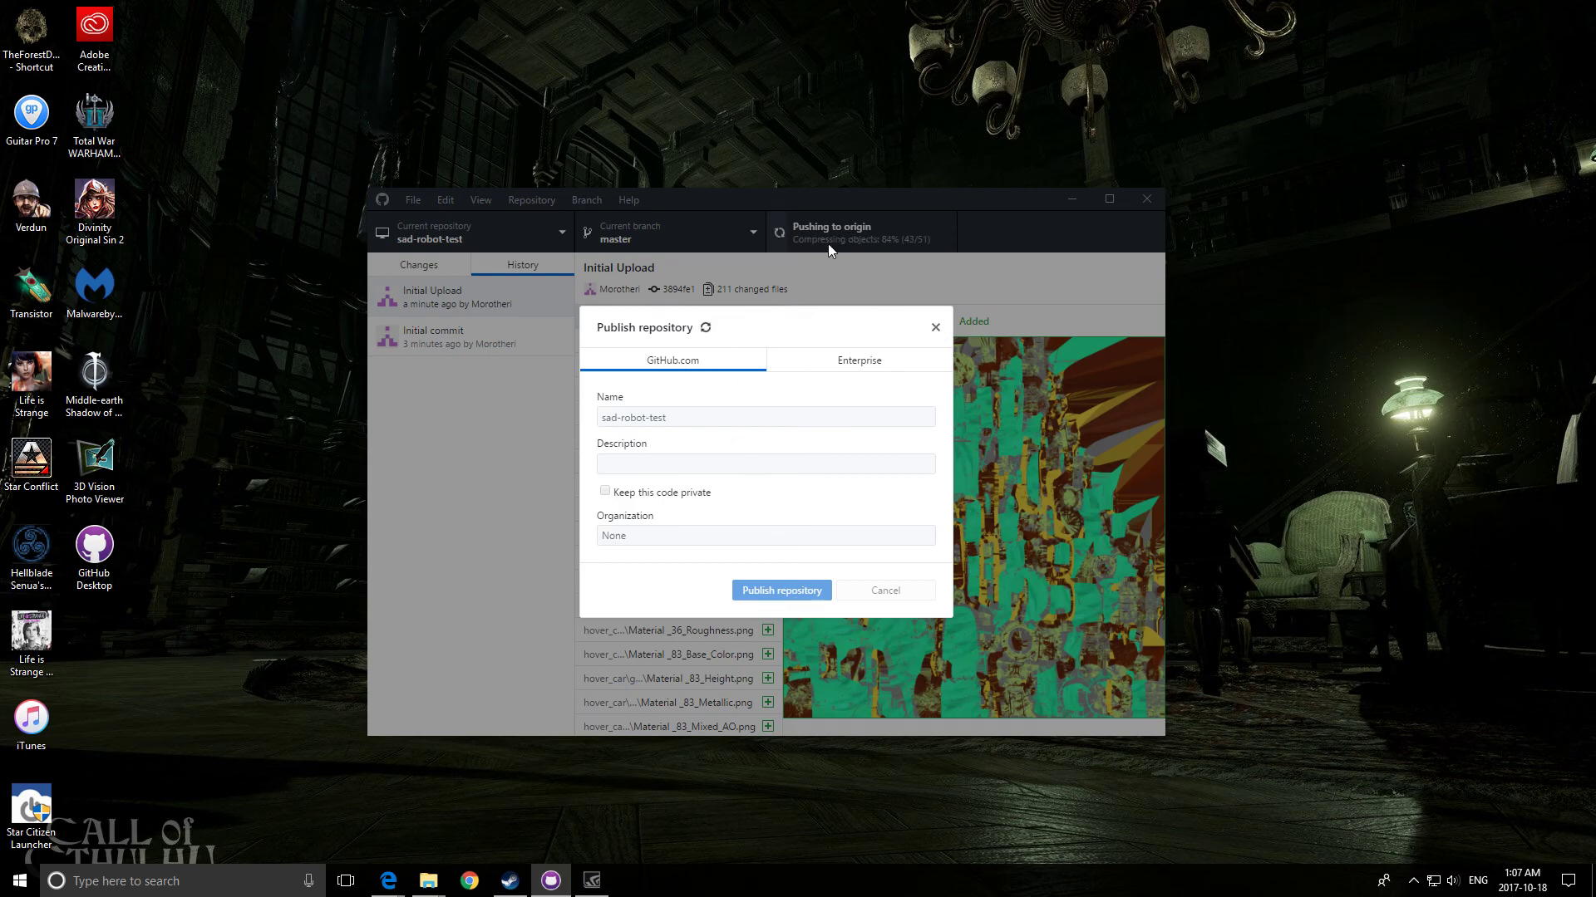
pyautogui.click(935, 326)
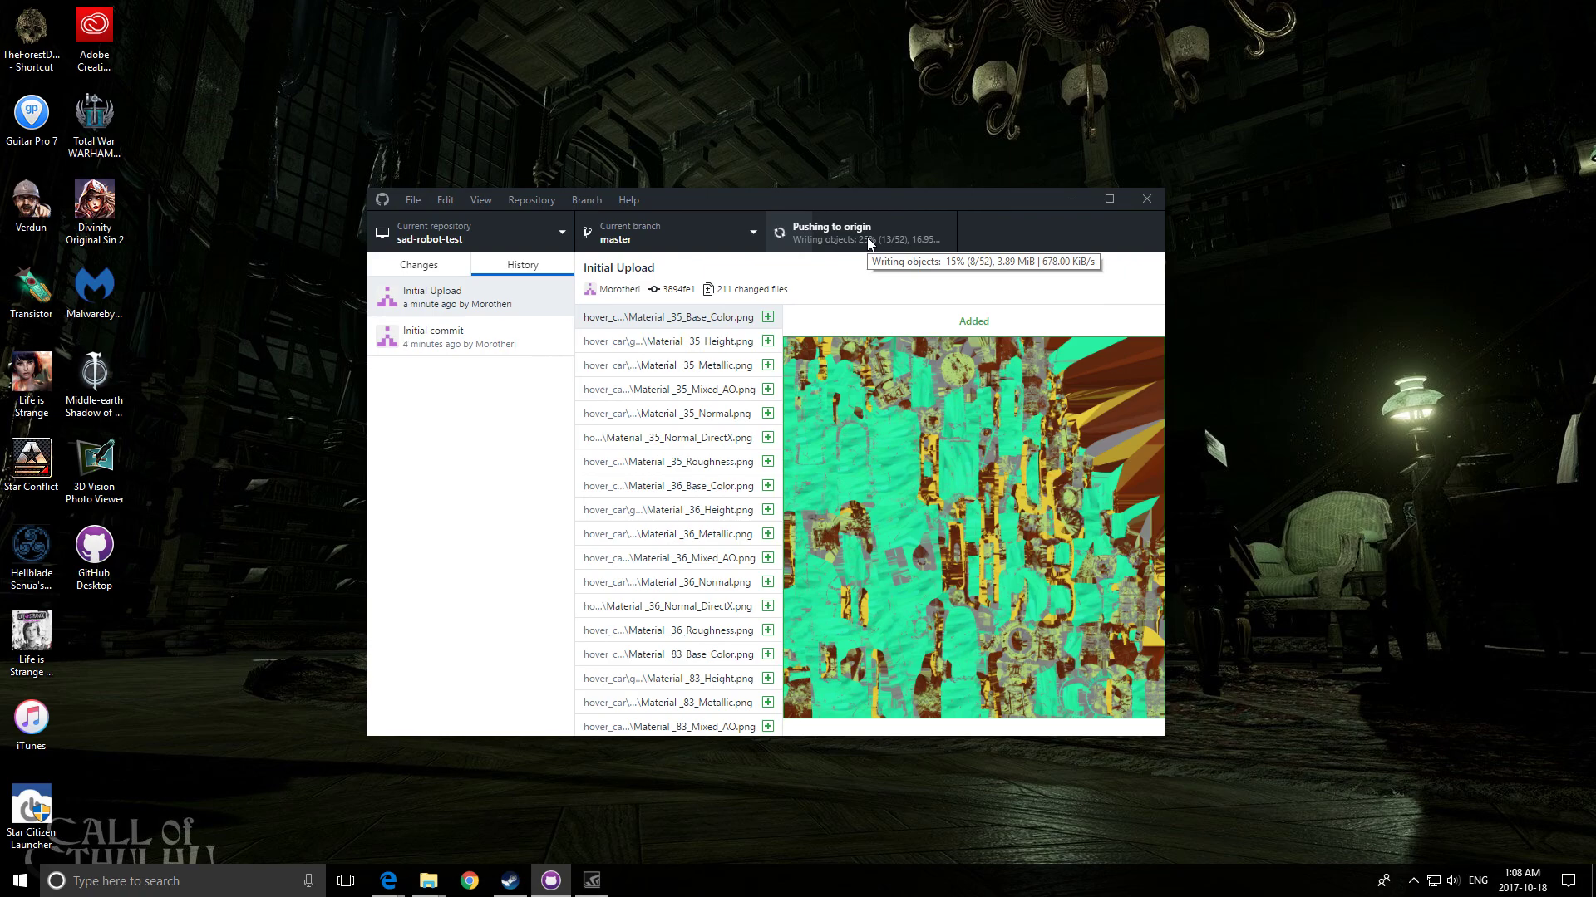
pyautogui.moveTo(381, 888)
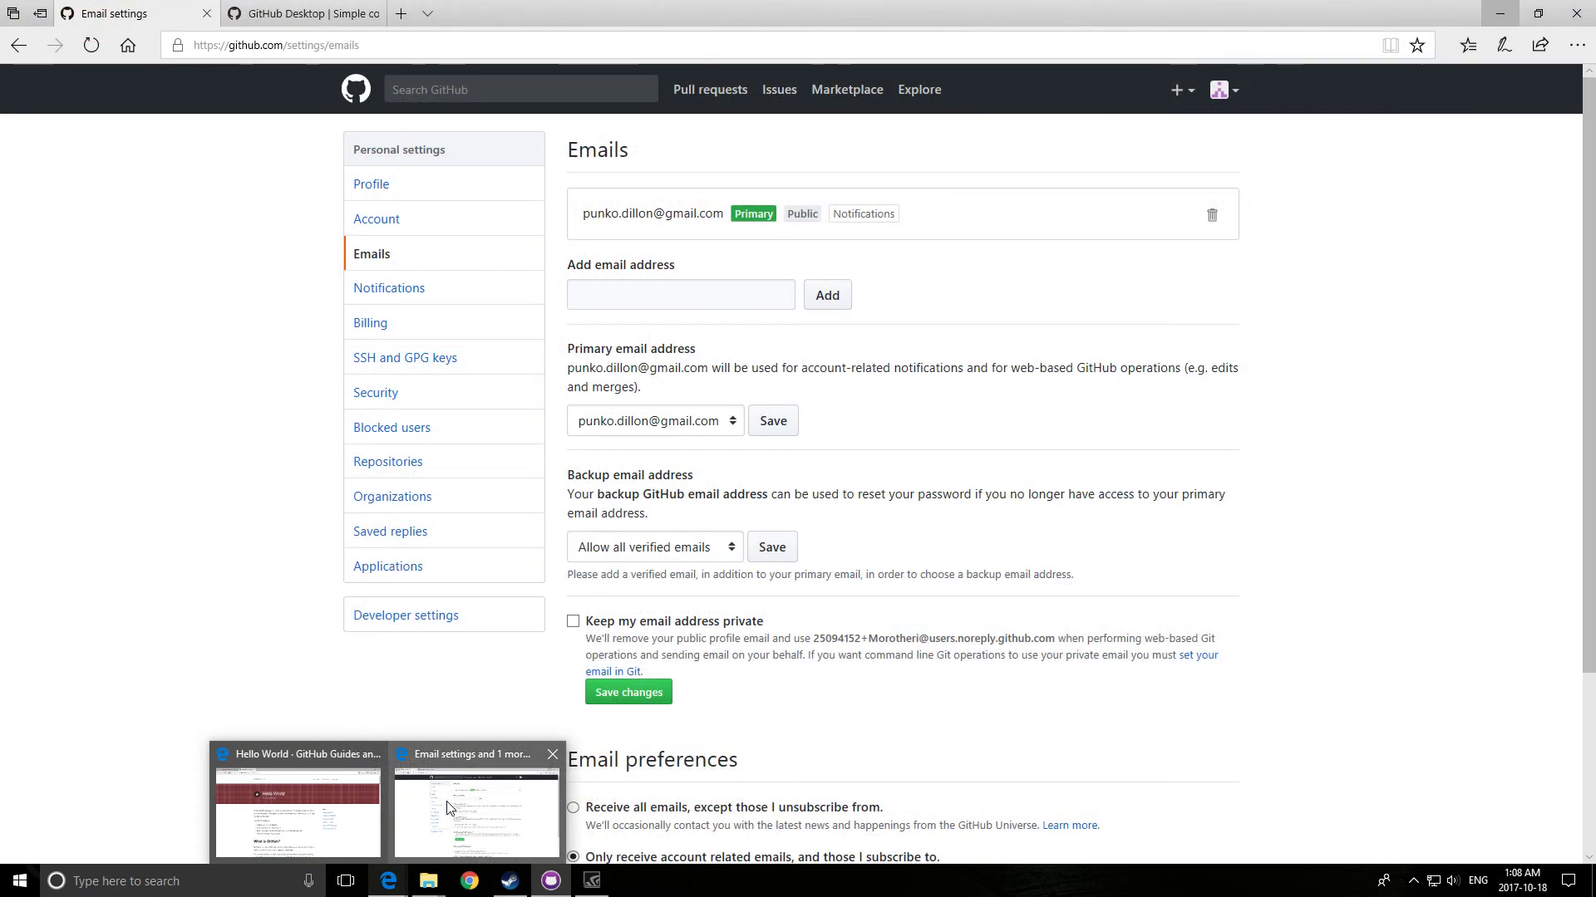
# In the Edge browser, go to your GitHub profile's Repositories list and open sad-robot-2.
pyautogui.click(447, 808)
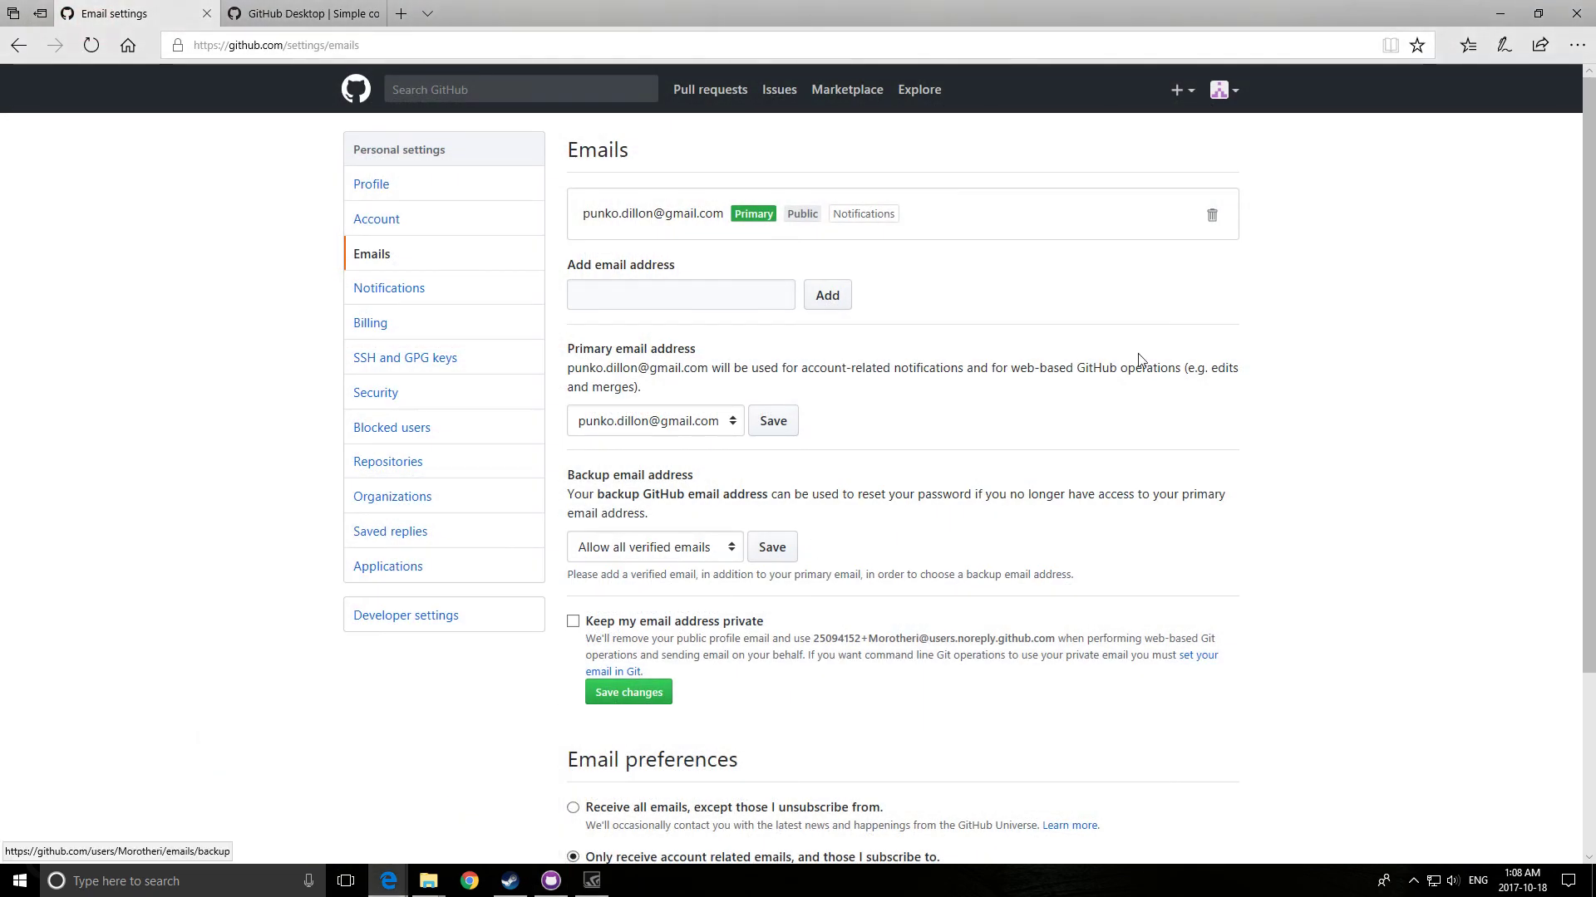
pyautogui.click(1228, 94)
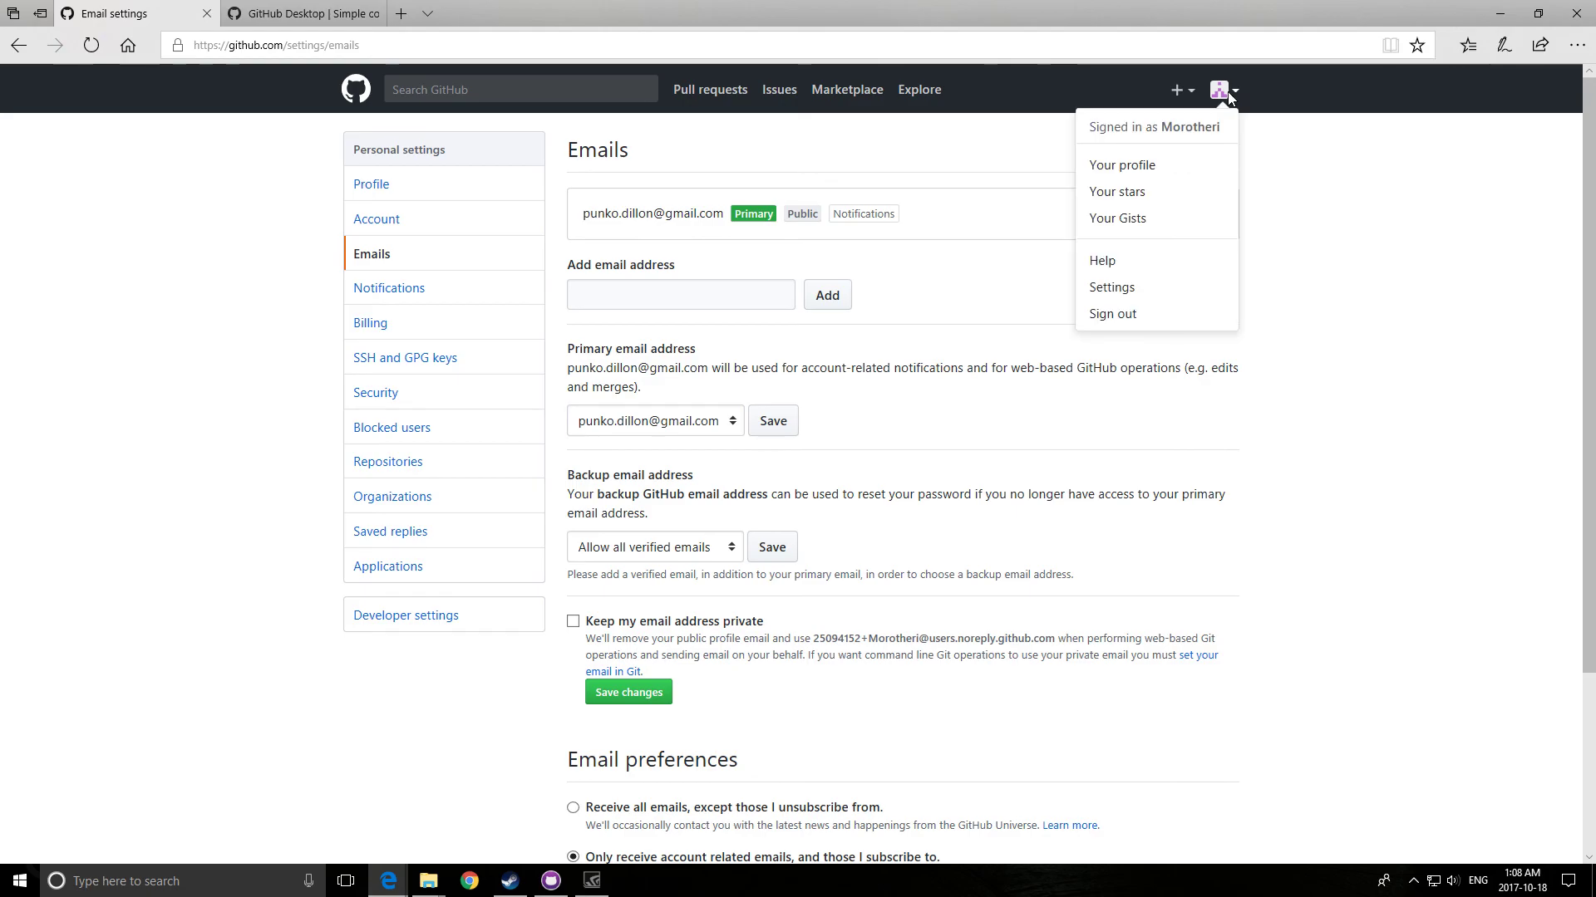
pyautogui.click(1184, 173)
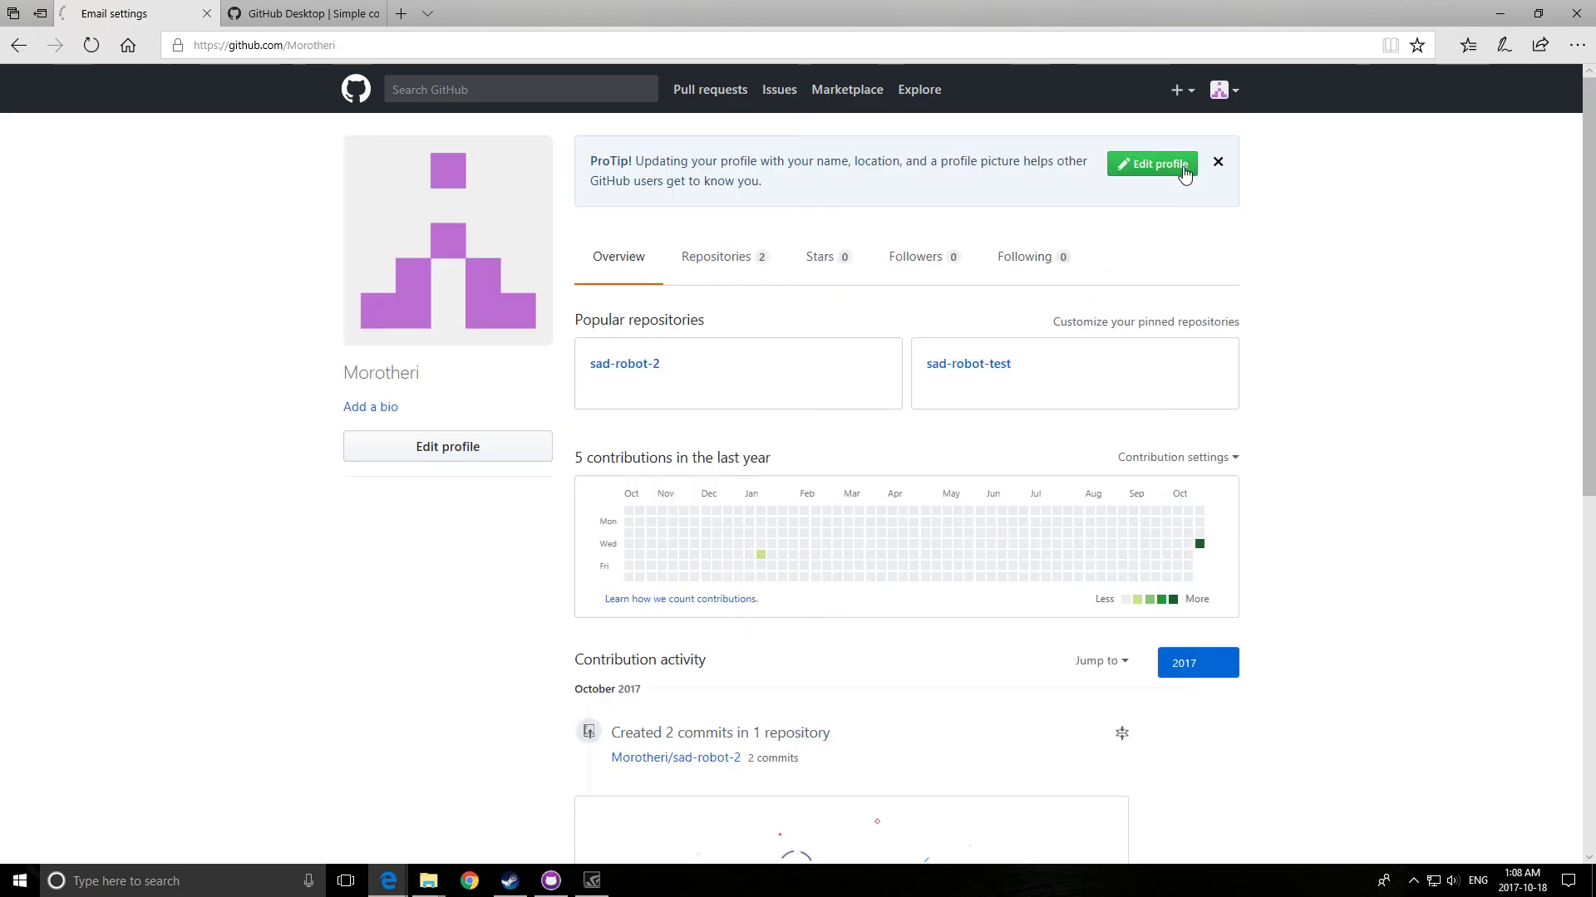
pyautogui.click(732, 259)
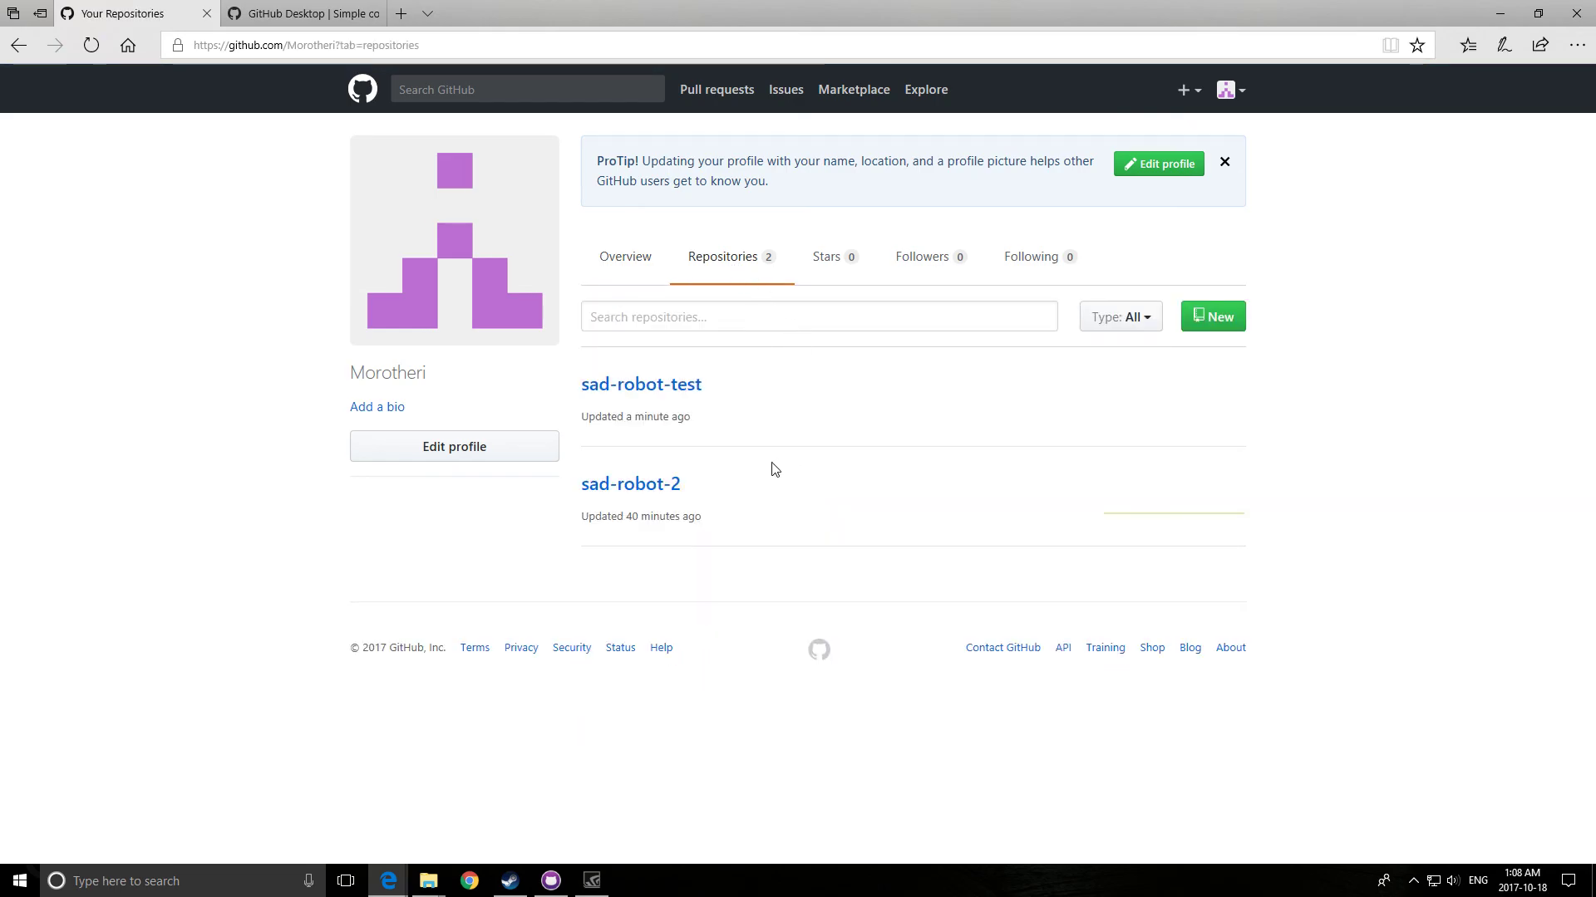
pyautogui.click(647, 487)
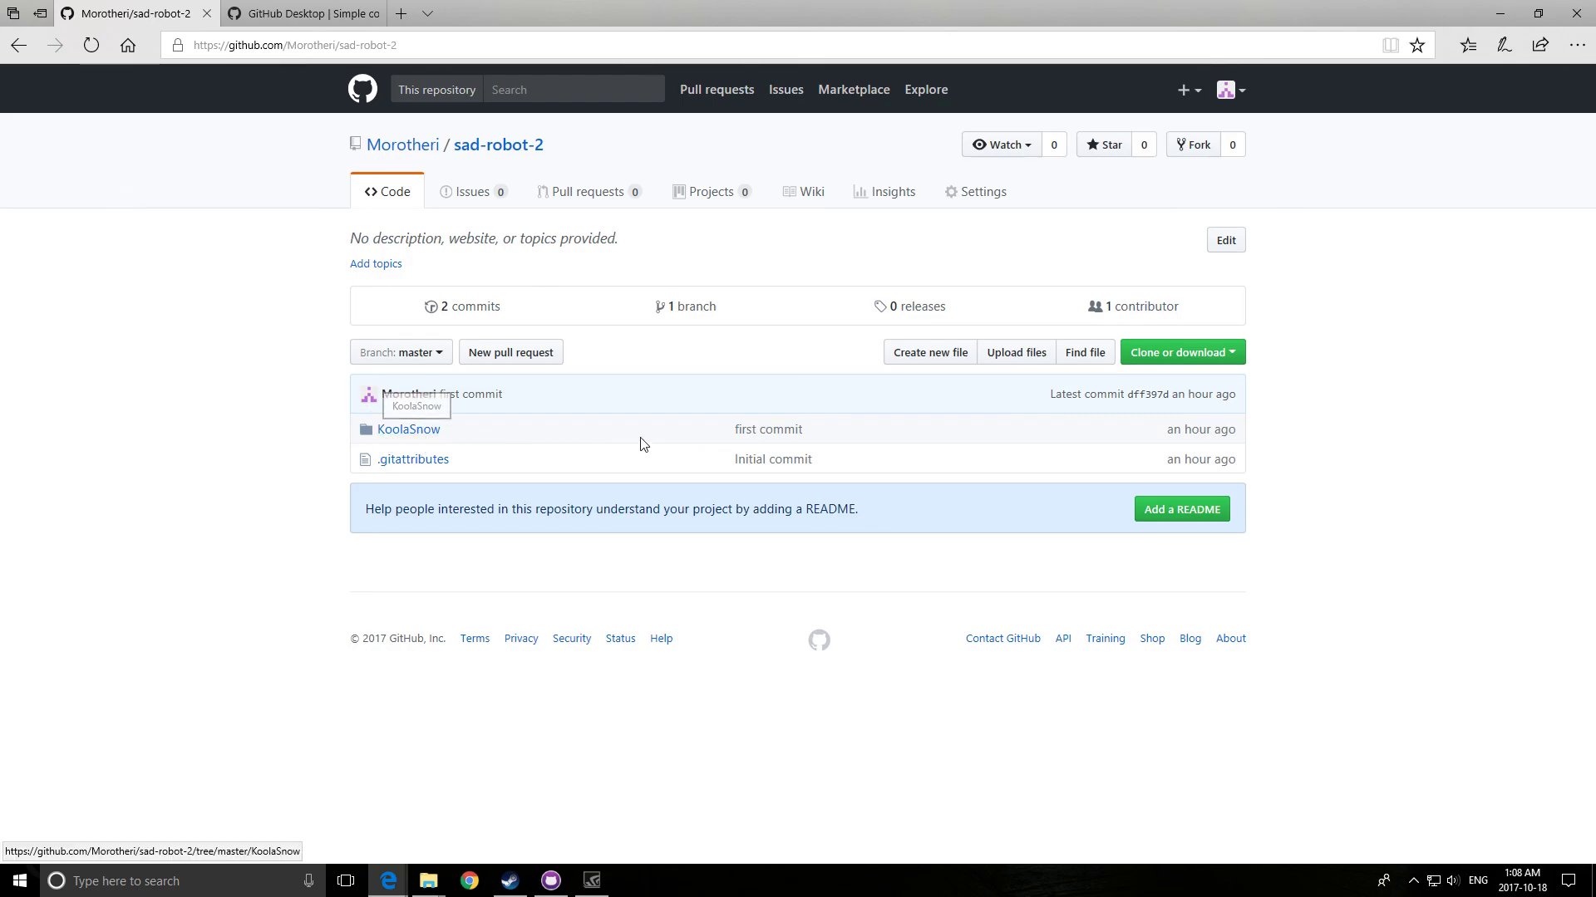
pyautogui.click(414, 433)
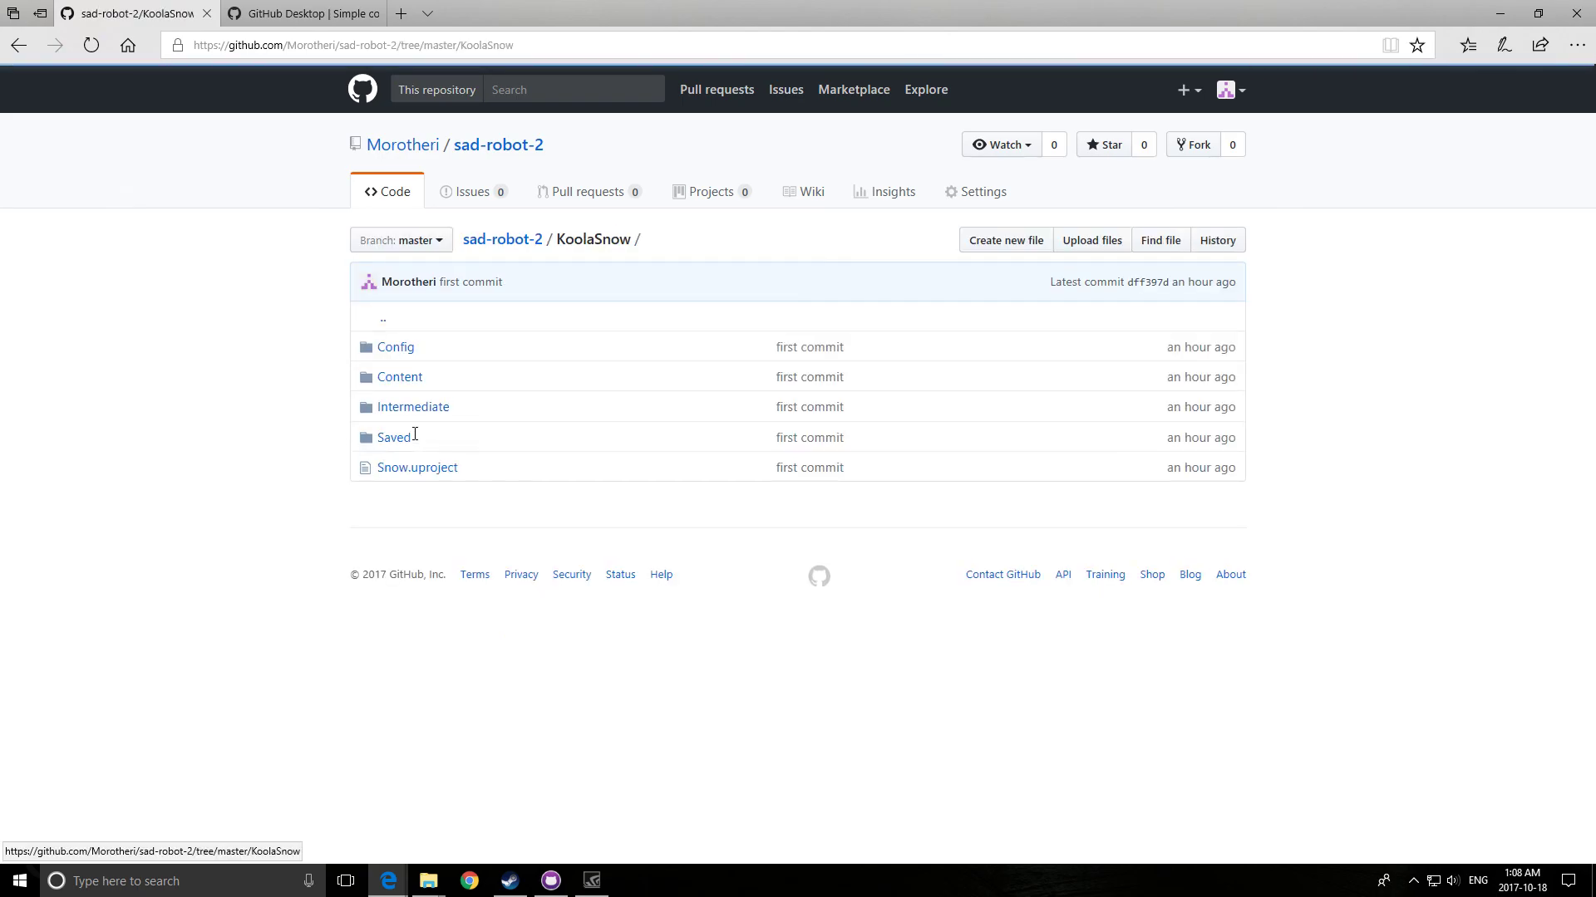
pyautogui.click(20, 45)
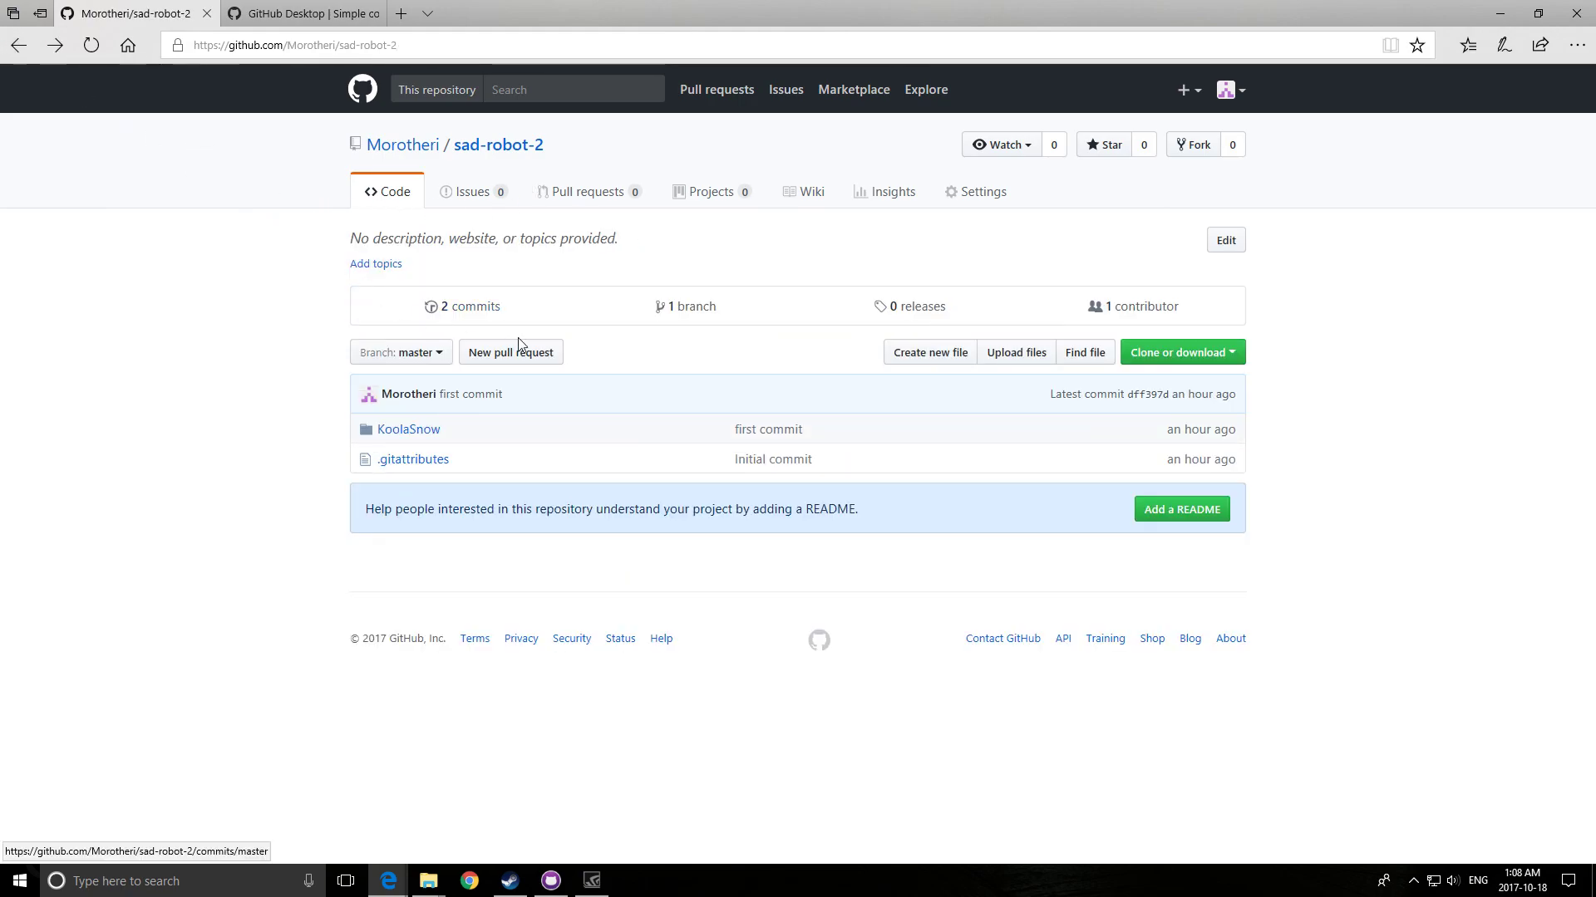
pyautogui.click(1207, 355)
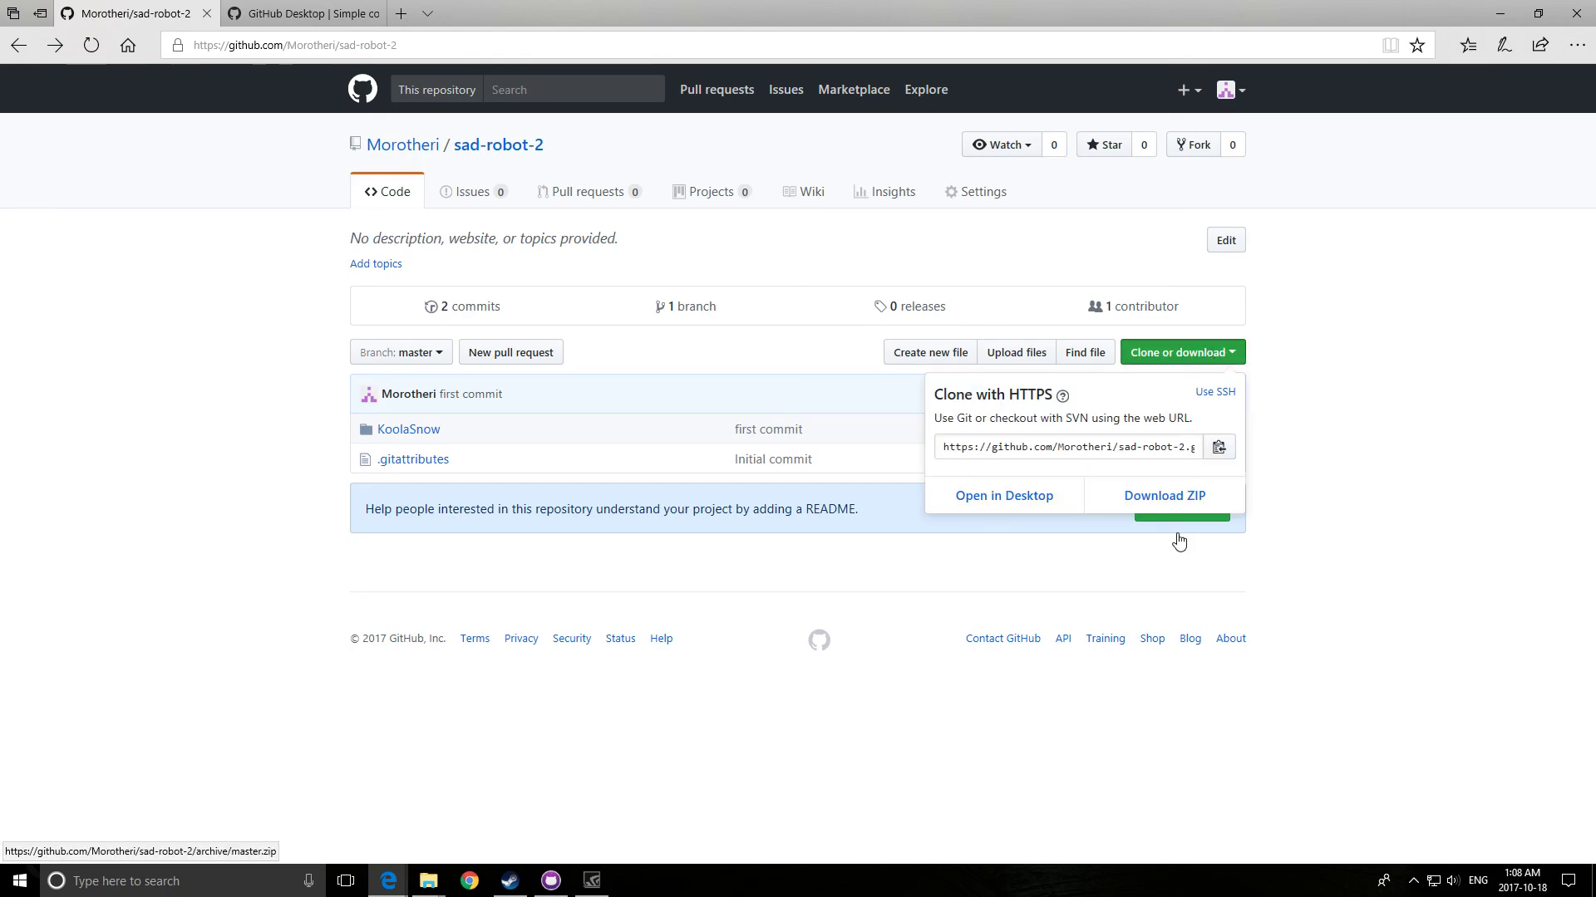
pyautogui.click(1381, 471)
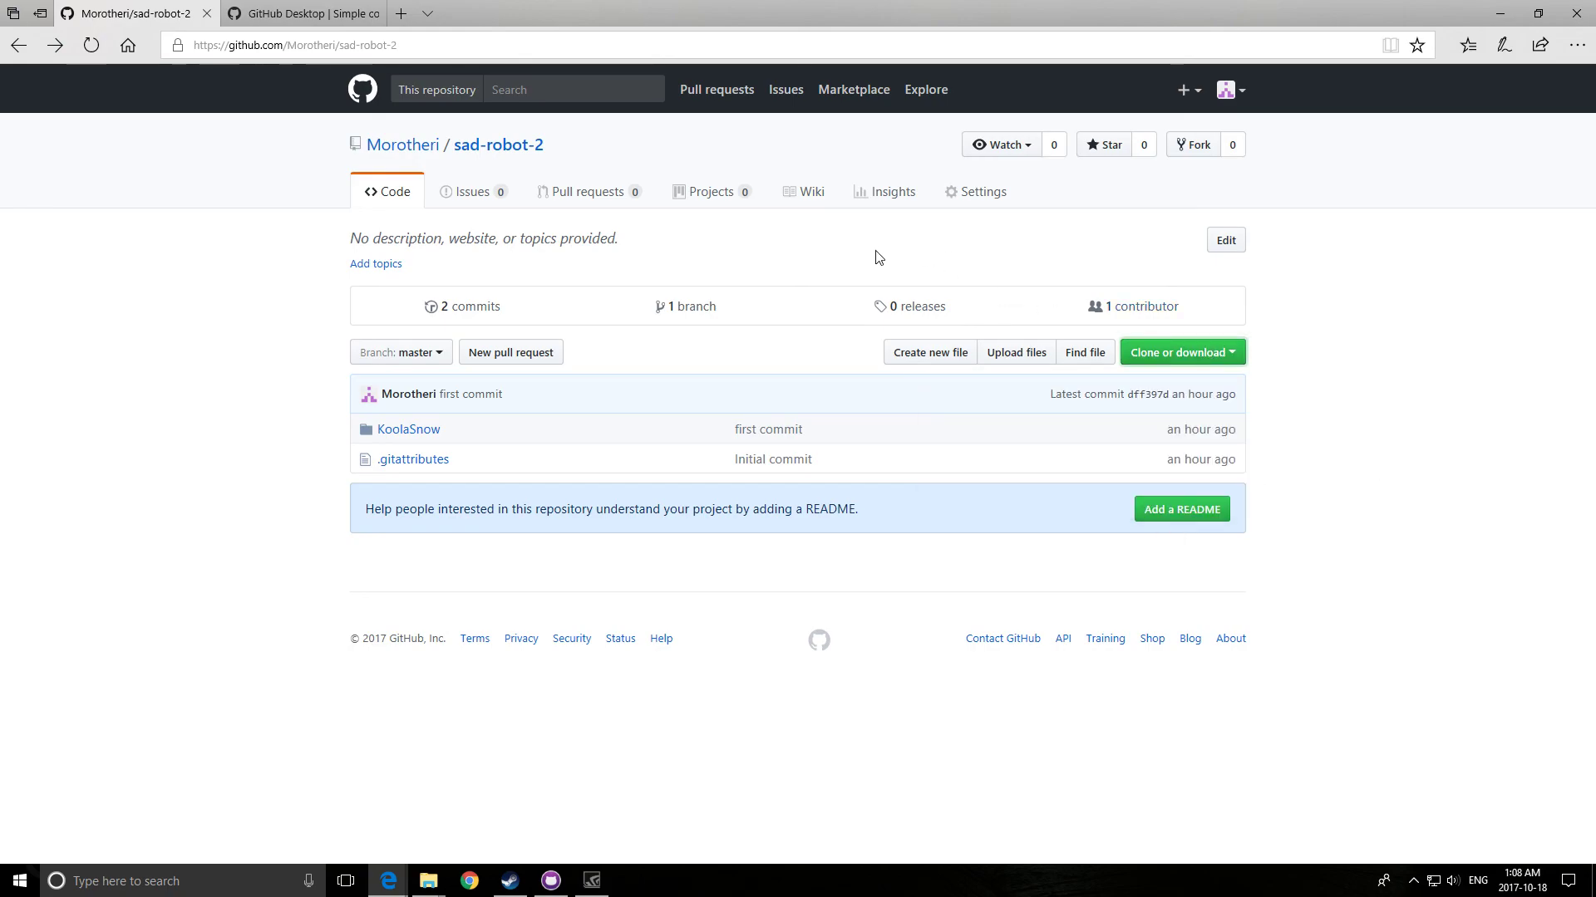
pyautogui.click(986, 198)
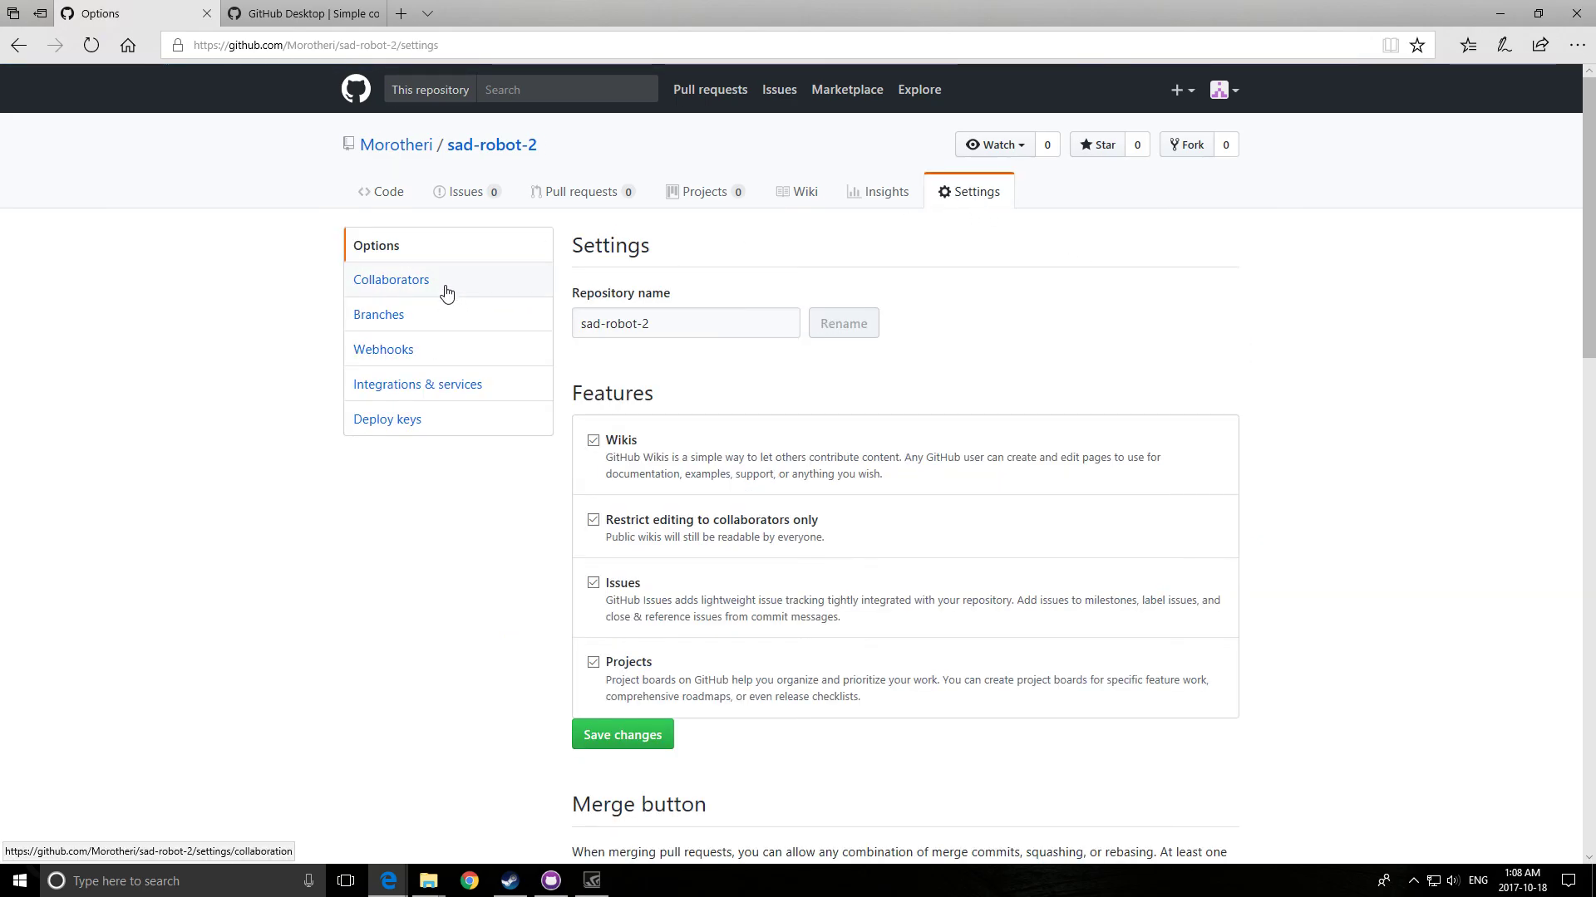
pyautogui.click(446, 291)
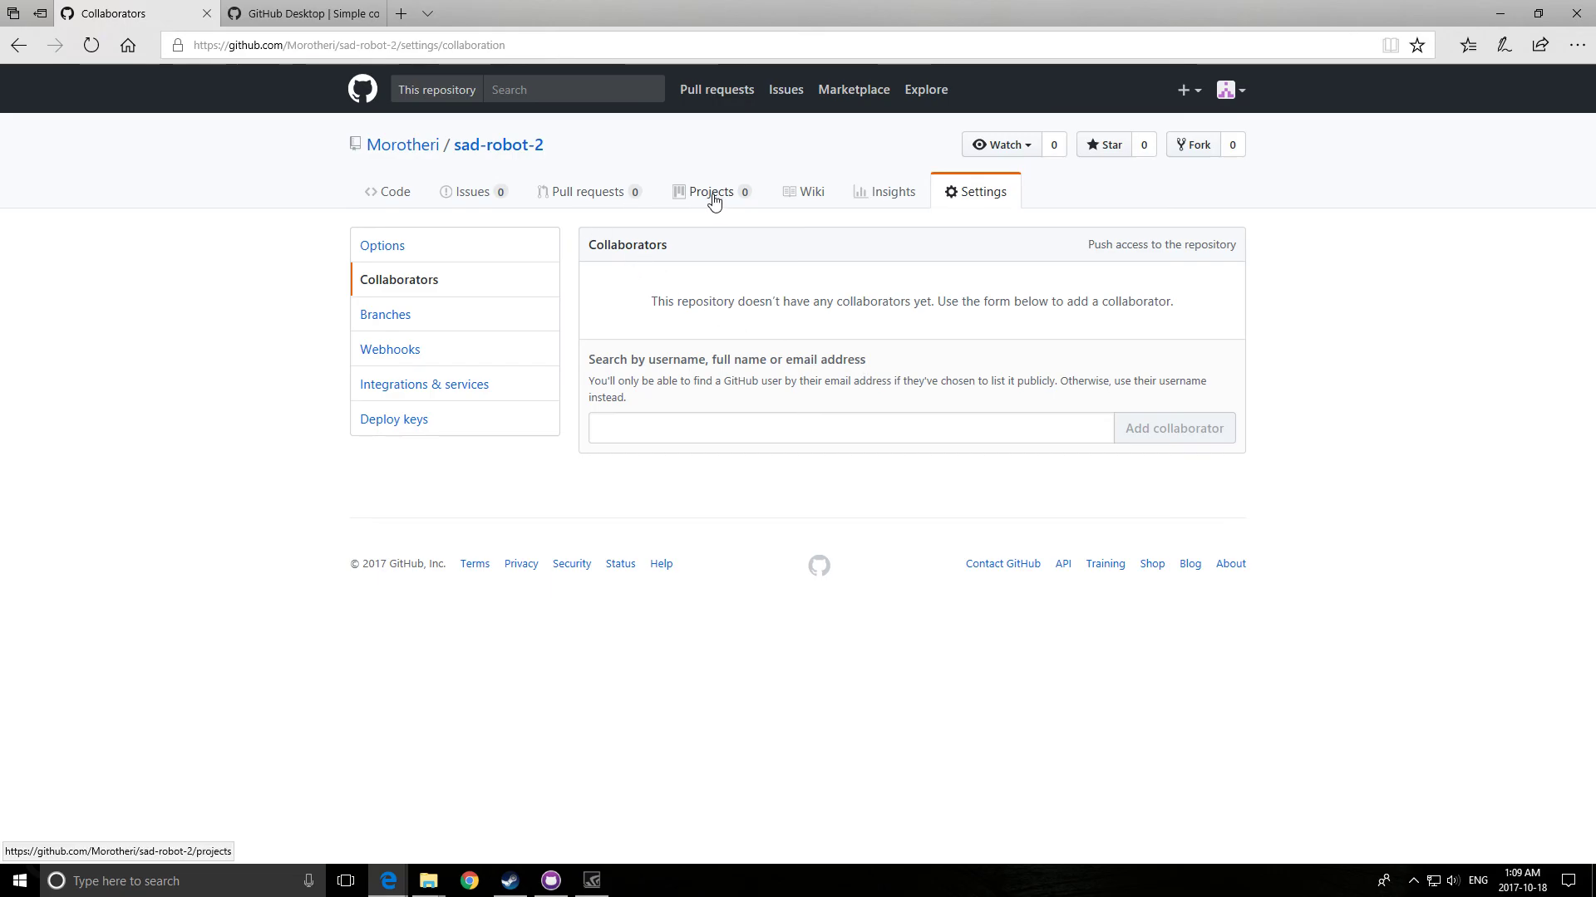
pyautogui.click(381, 195)
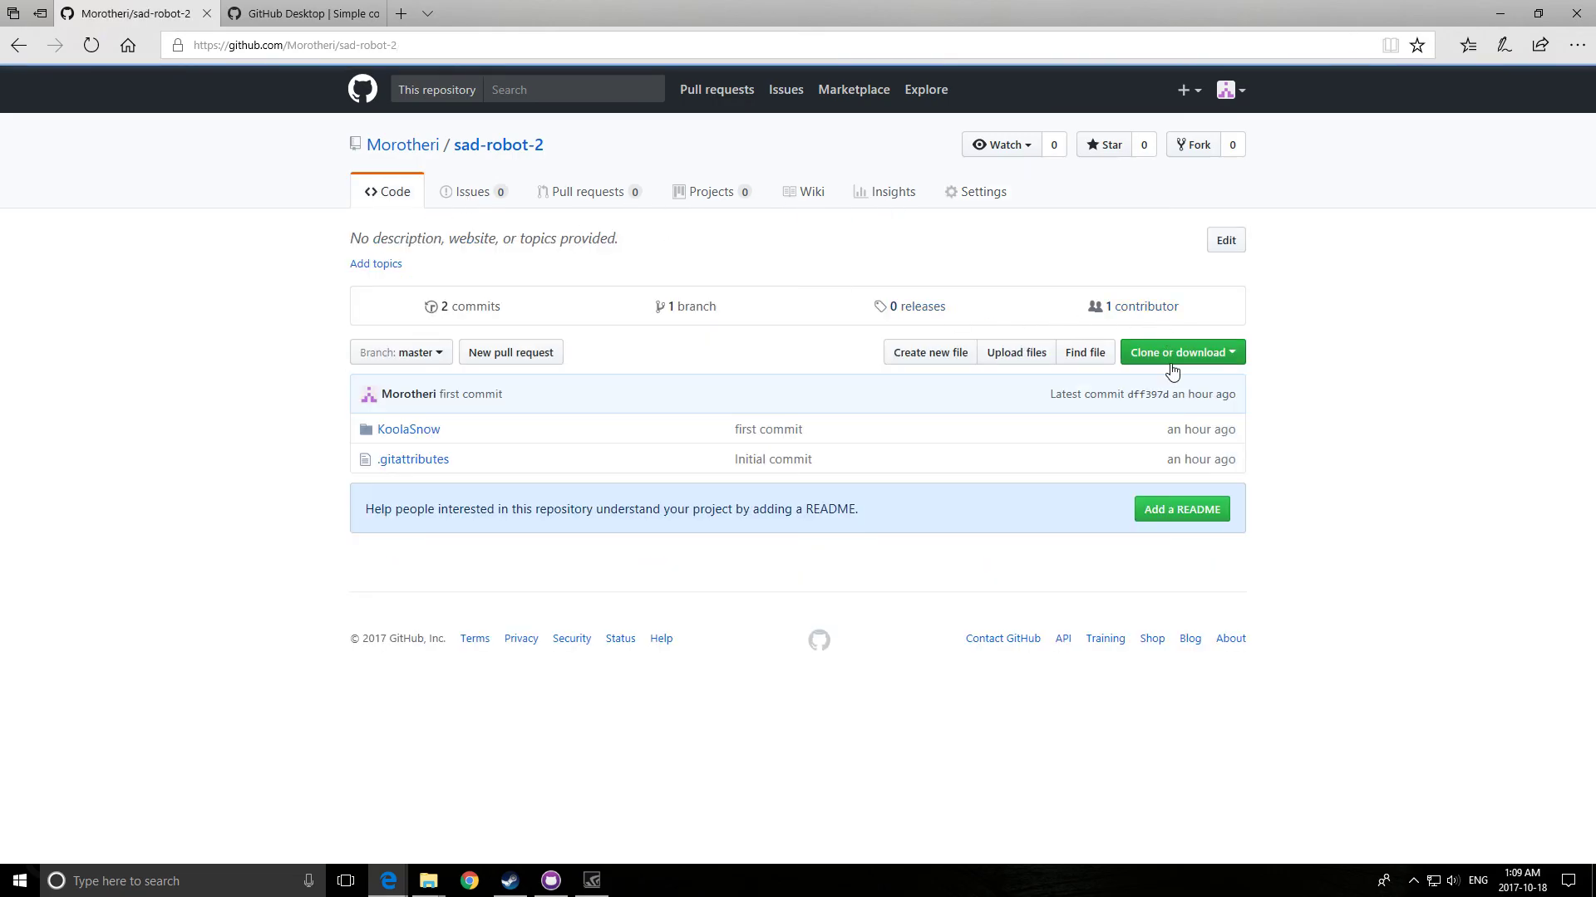